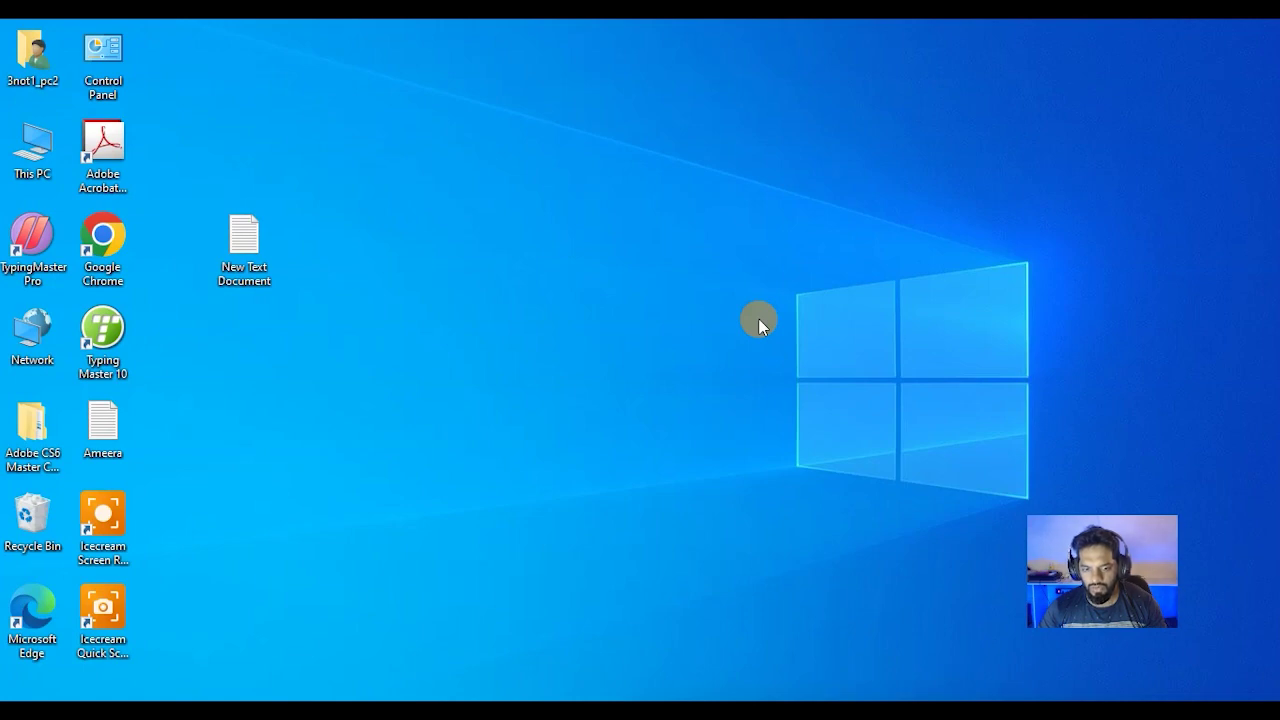
- Switch to the open Google Chrome window and load google.com in the current tab
{"action": "mouse_move", "coordinate": [614, 712]}
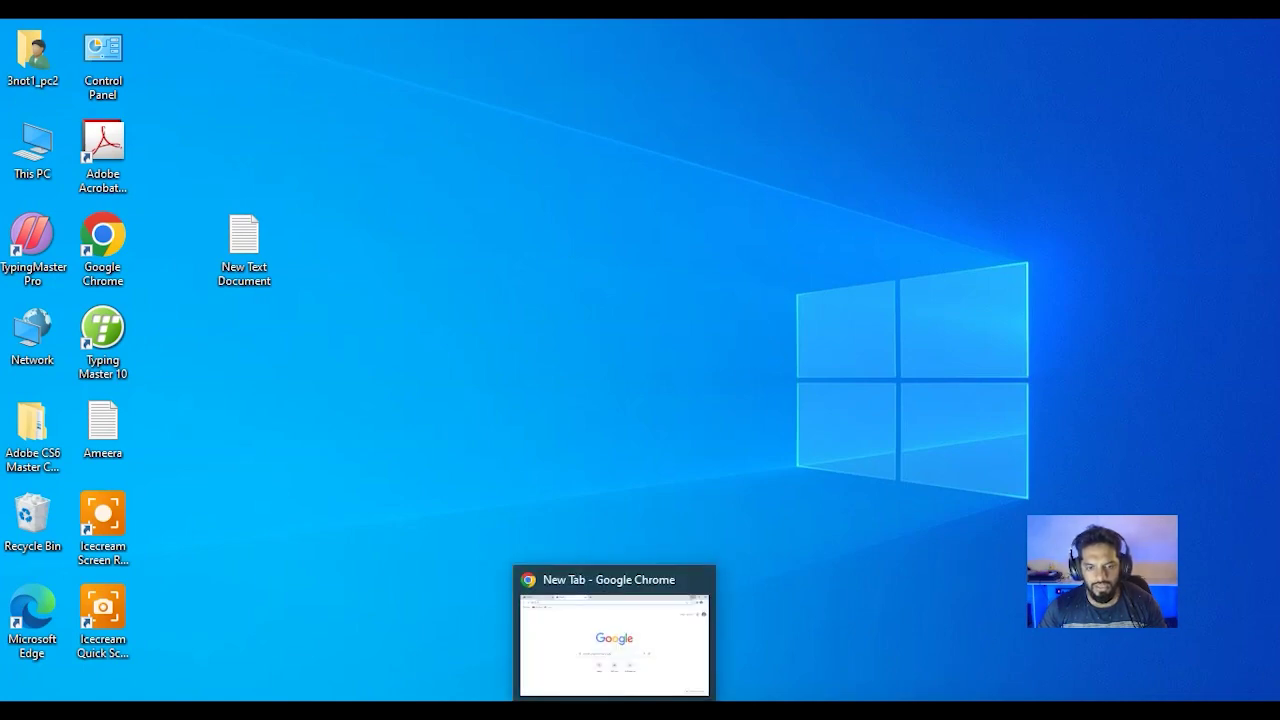
{"action": "left_click", "coordinate": [611, 652]}
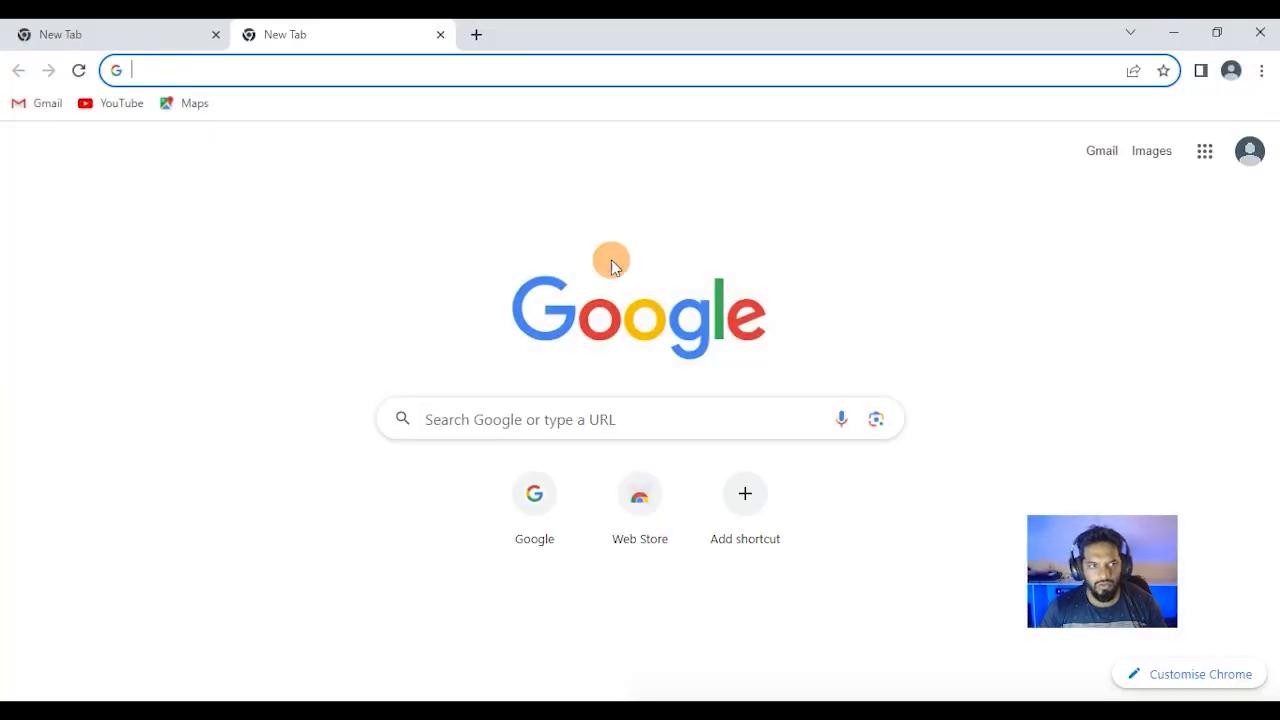
{"action": "left_click", "coordinate": [433, 69]}
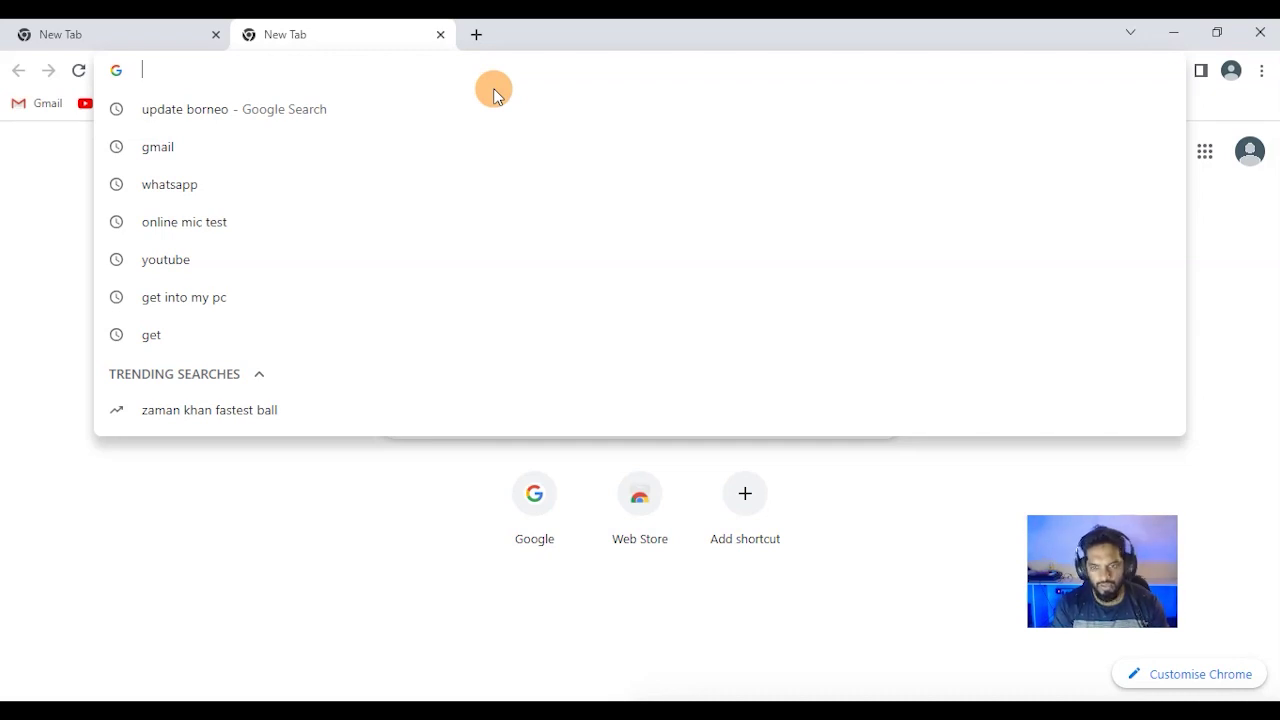
{"action": "type", "text": "g"}
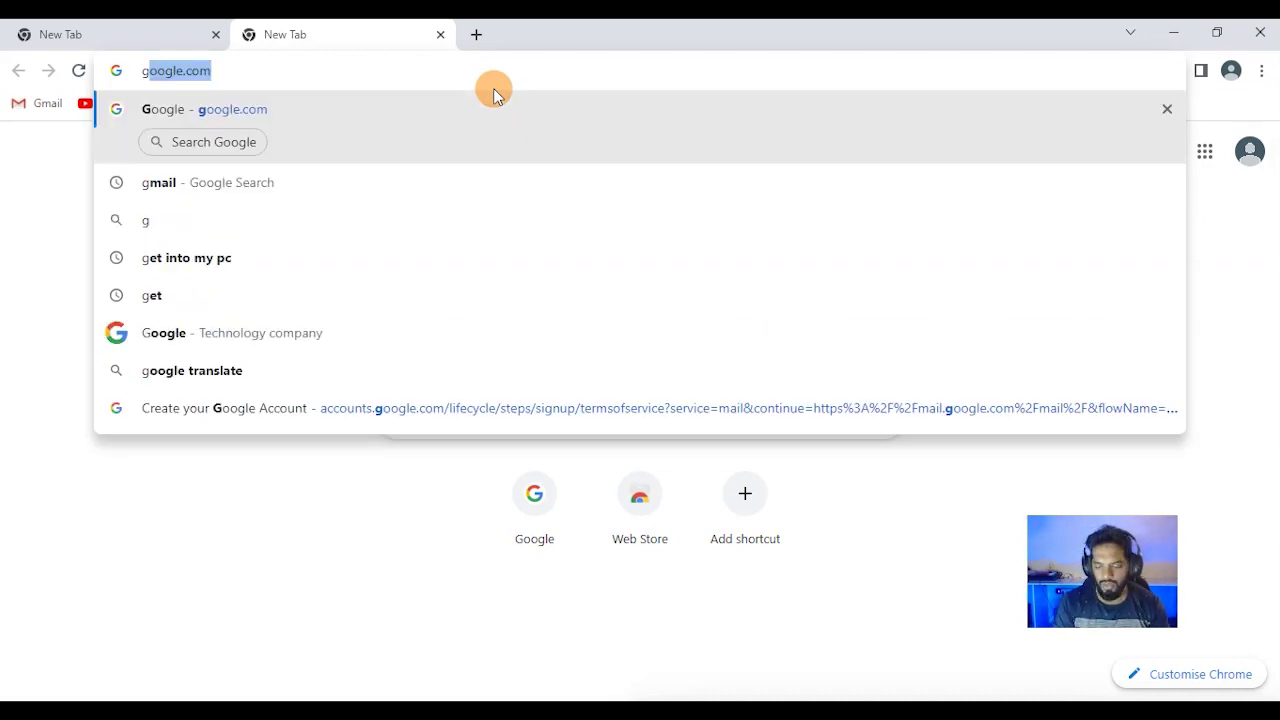
{"action": "key", "text": "Right"}
{"action": "key", "text": "Return"}
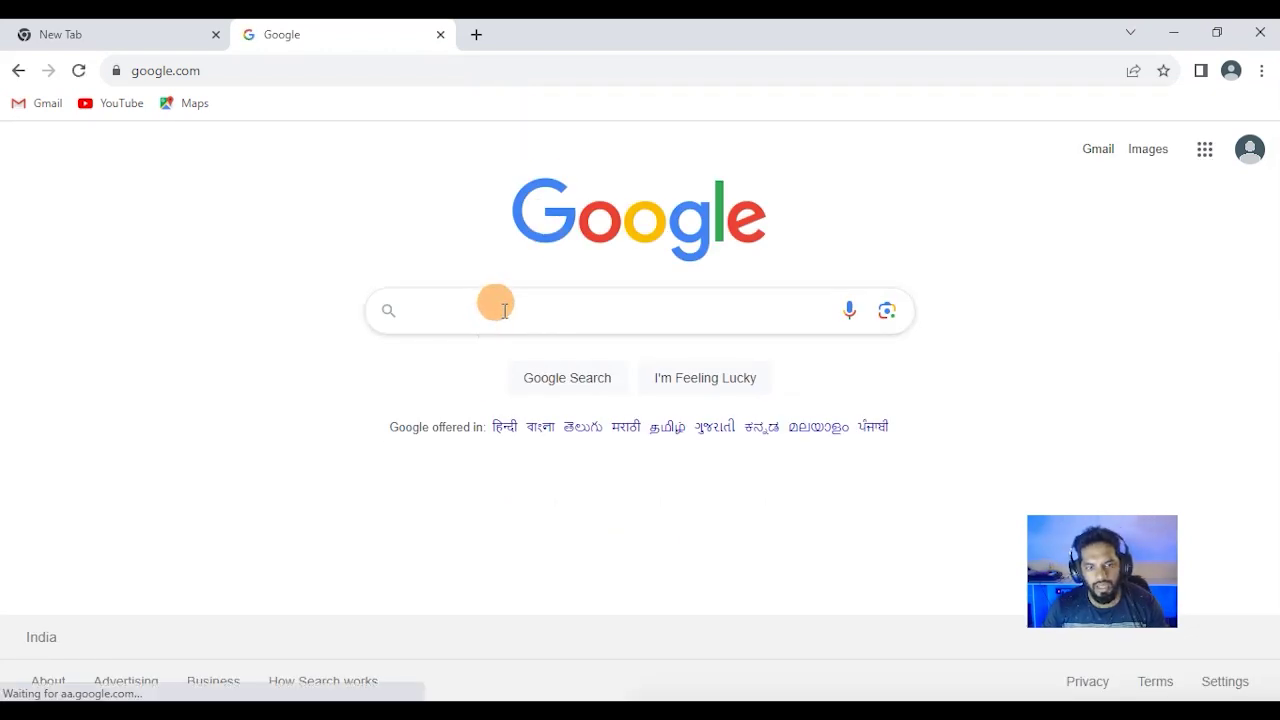
- Search Google for "update borneo" and open the BORNEO SCHEMATICS DOWNLOAD result from updateborneo.com
{"action": "left_click", "coordinate": [503, 312]}
{"action": "type", "text": "updat"}
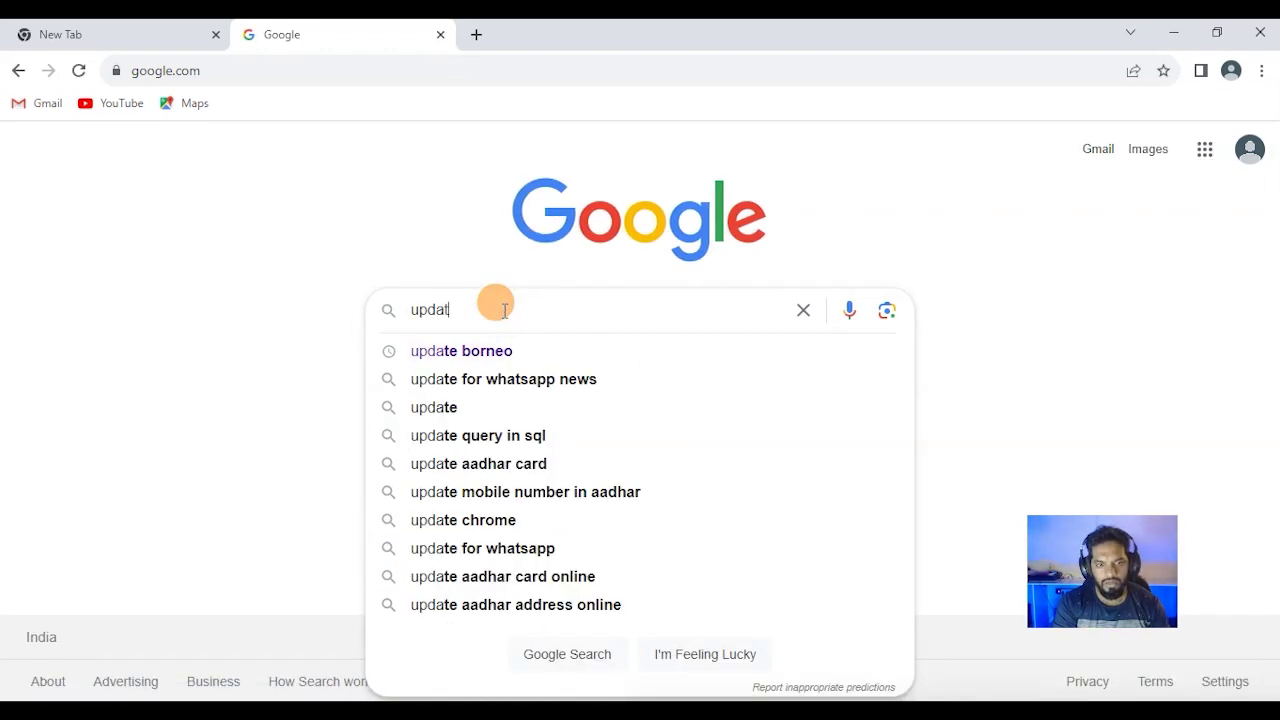
{"action": "type", "text": "e"}
{"action": "key", "text": "Down"}
{"action": "key", "text": "Return"}
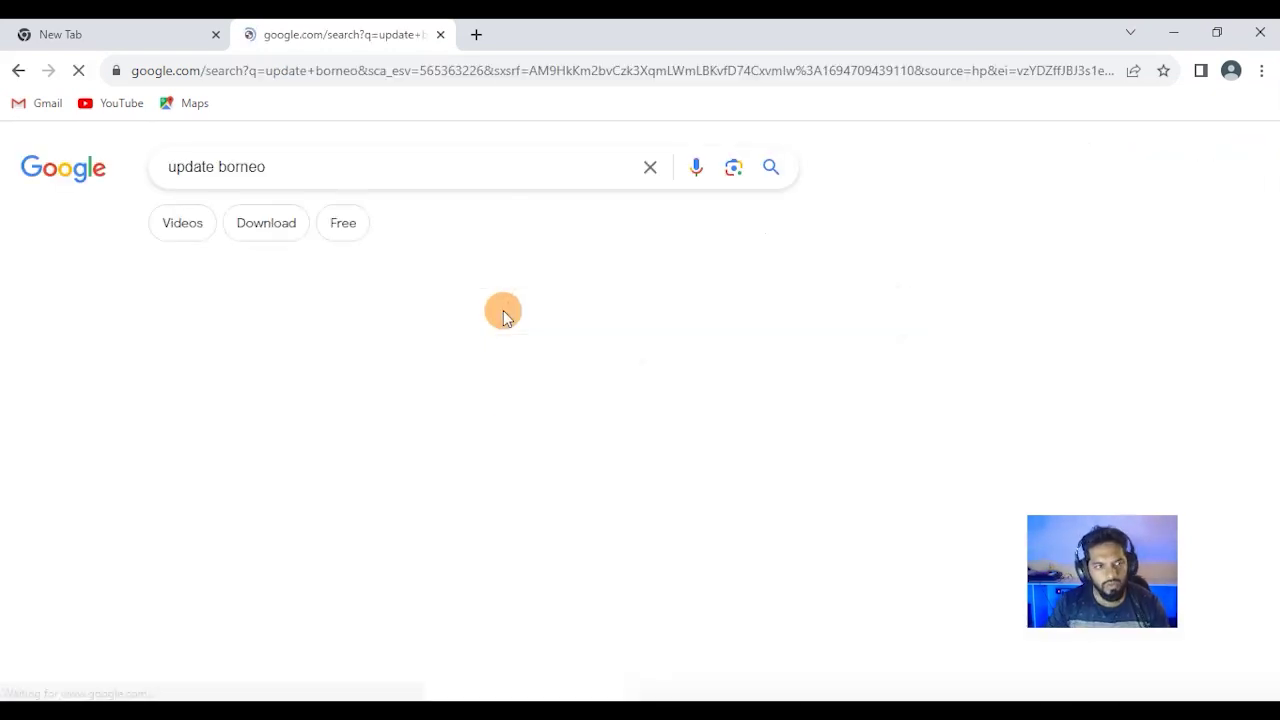
{"action": "left_click_drag", "start_coordinate": [386, 309], "coordinate": [314, 308]}
{"action": "left_click", "coordinate": [371, 314]}
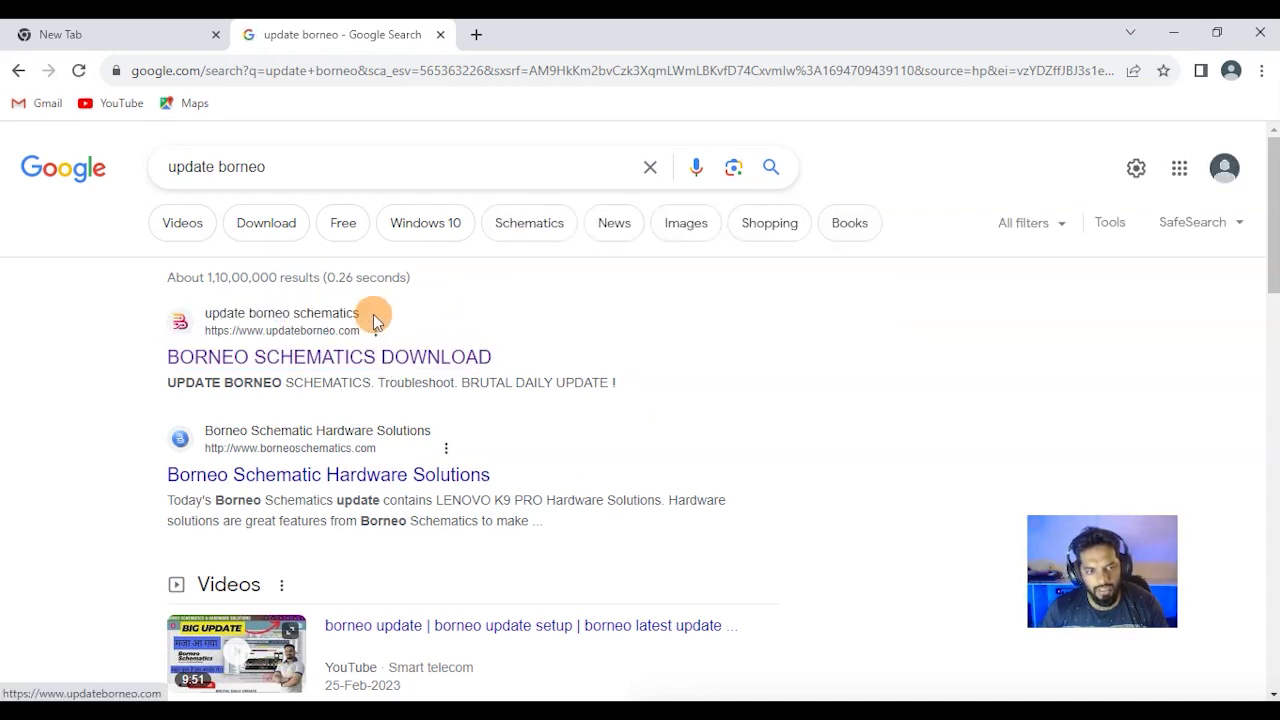
{"action": "left_click", "coordinate": [430, 366]}
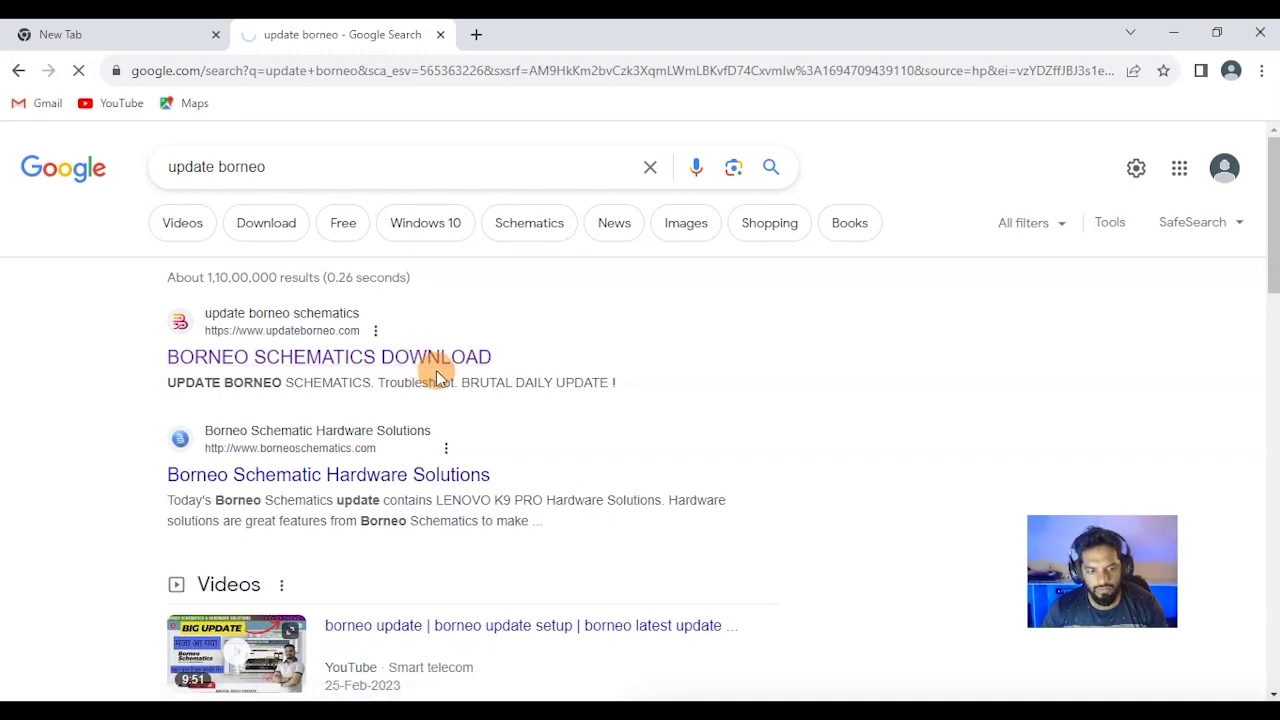
- Look through the Borneo Schematics page, including the latest-version notice, the dated daily update entries and the official setup links
{"action": "scroll", "coordinate": [737, 380], "scroll_direction": "down", "scroll_amount": 3}
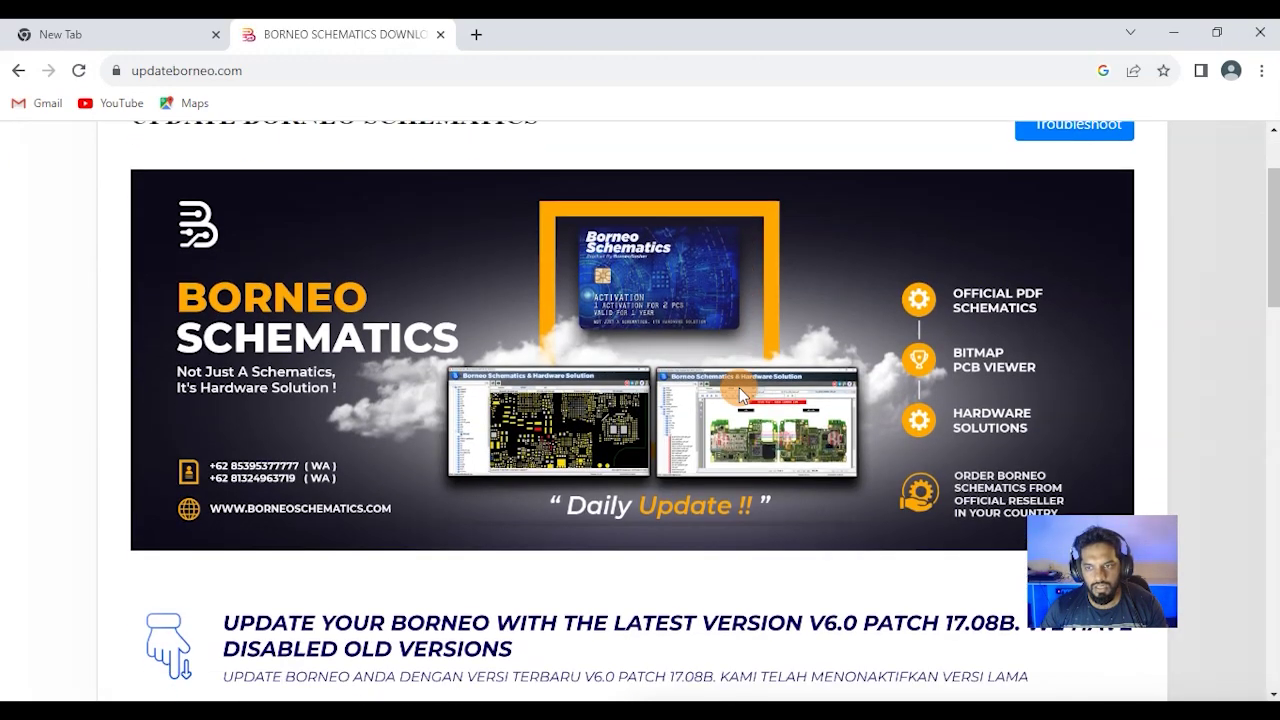
{"action": "scroll", "coordinate": [736, 393], "scroll_direction": "down", "scroll_amount": 10}
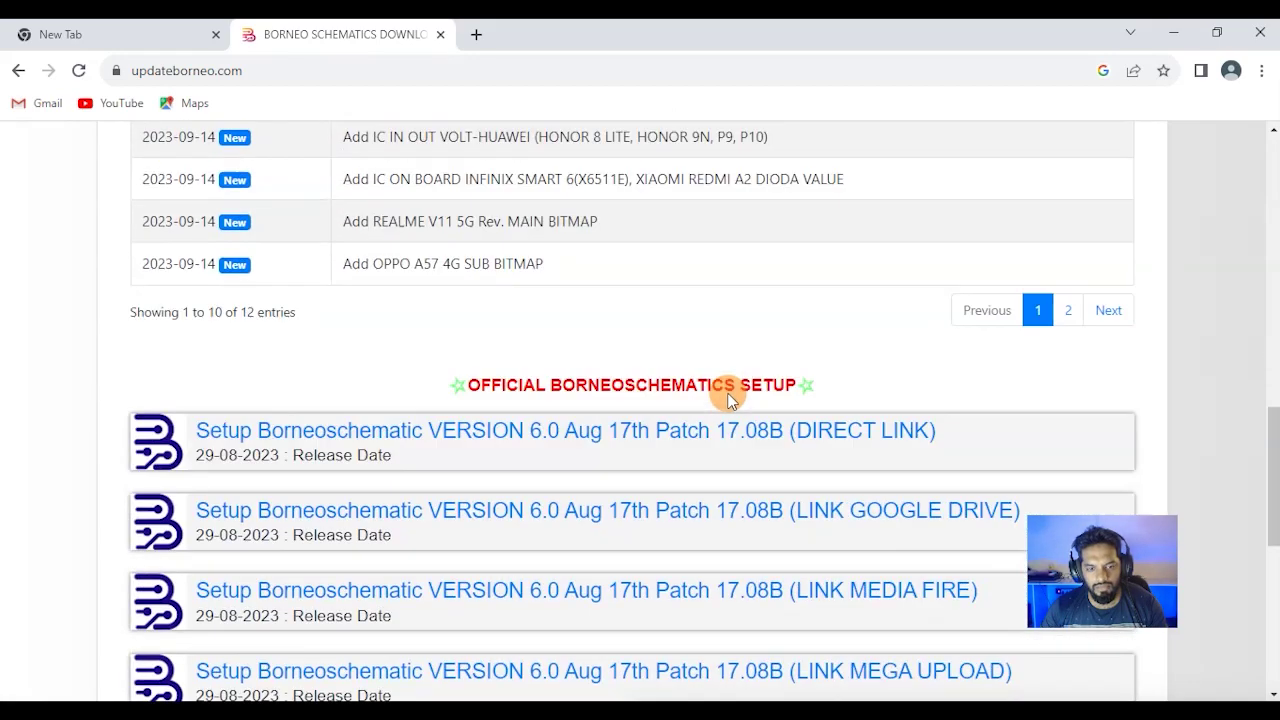
{"action": "scroll", "coordinate": [728, 397], "scroll_direction": "up", "scroll_amount": 12}
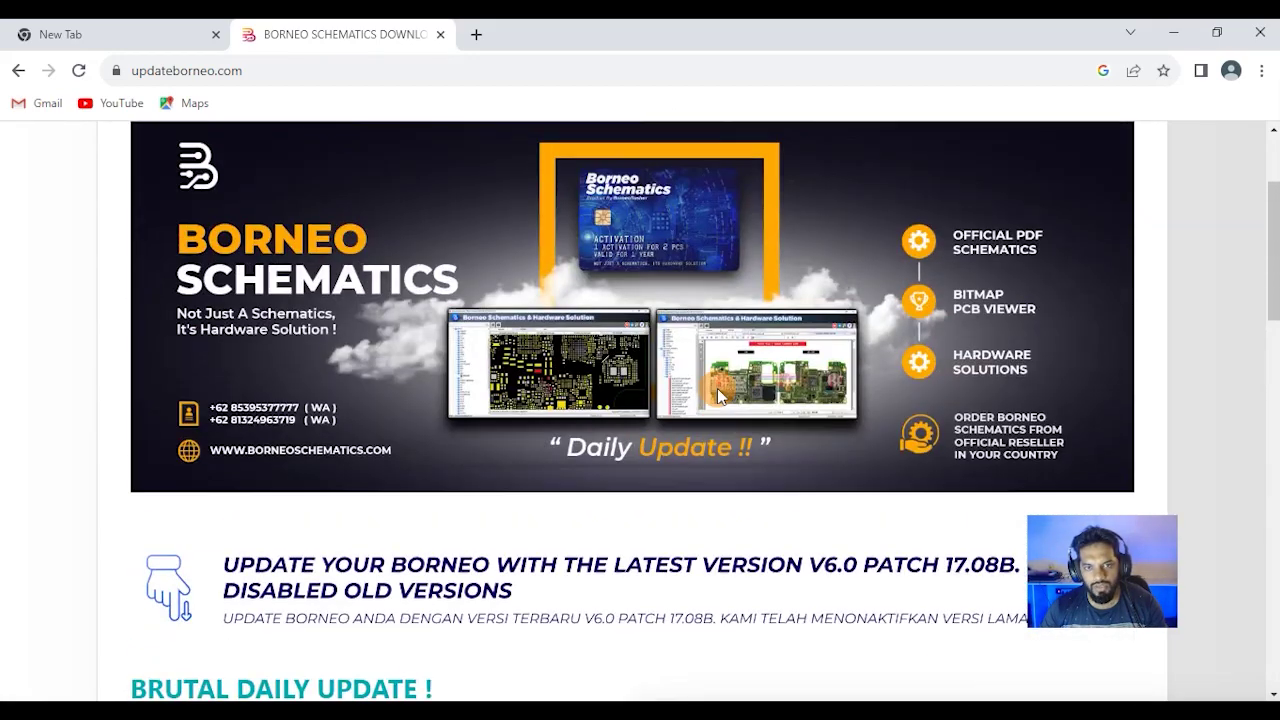
{"action": "scroll", "coordinate": [717, 398], "scroll_direction": "down", "scroll_amount": 1}
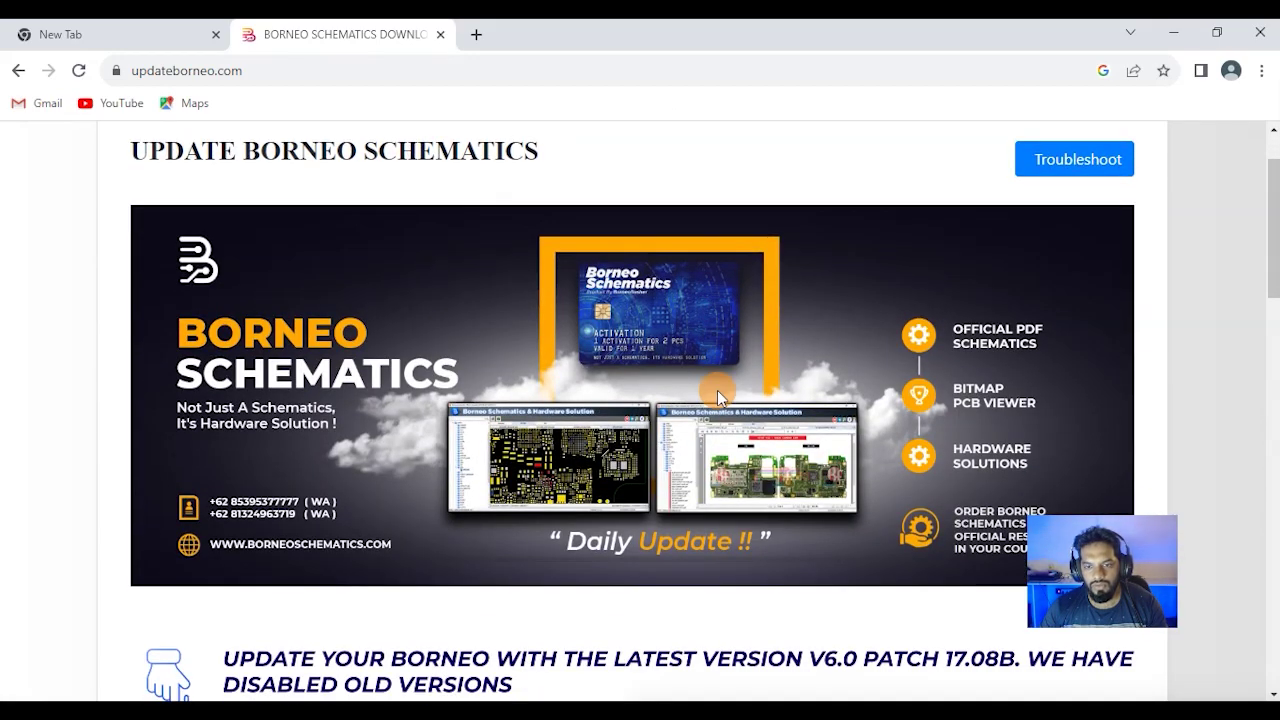
{"action": "scroll", "coordinate": [717, 398], "scroll_direction": "down", "scroll_amount": 1}
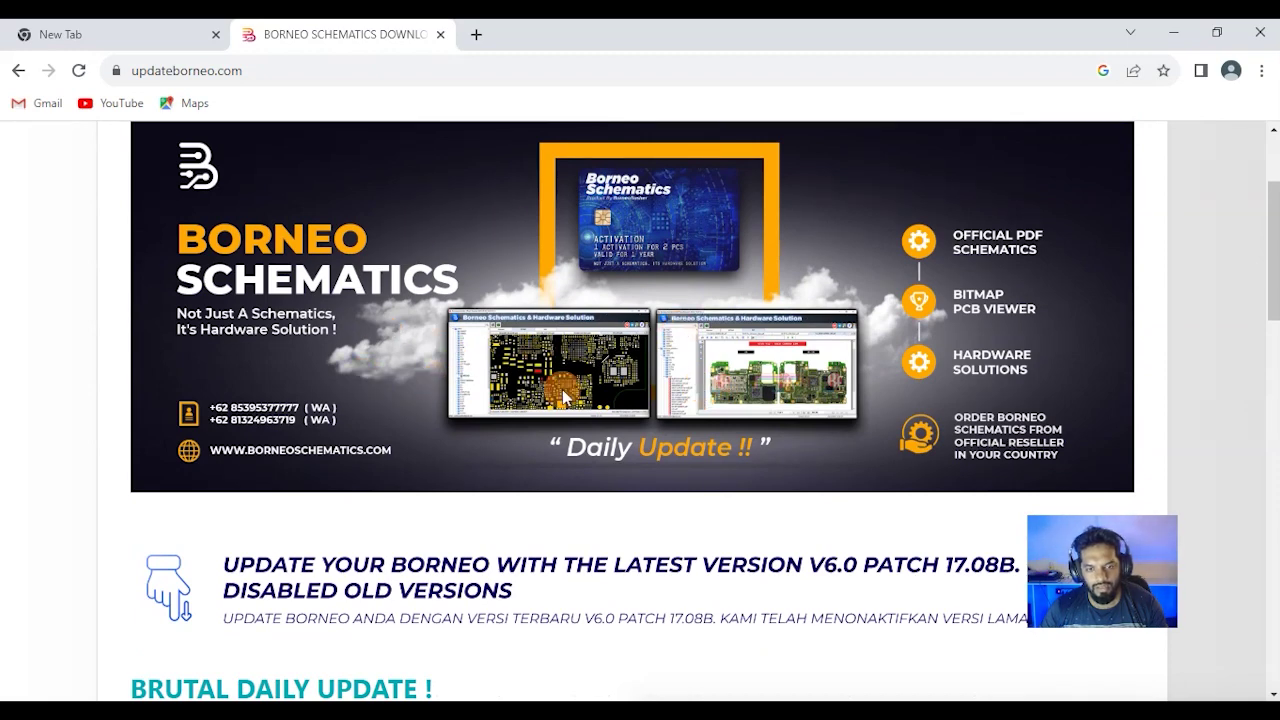
{"action": "scroll", "coordinate": [563, 387], "scroll_direction": "down", "scroll_amount": 3}
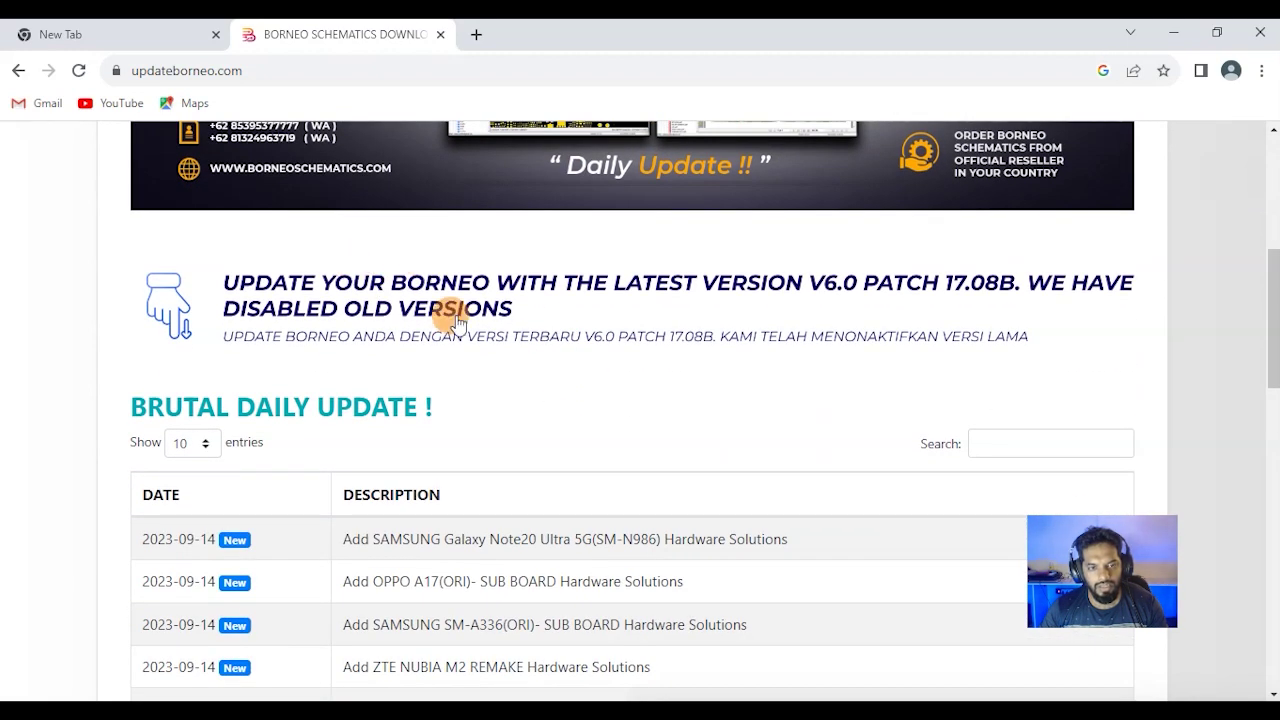
{"action": "scroll", "coordinate": [455, 410], "scroll_direction": "down", "scroll_amount": 1}
{"action": "scroll", "coordinate": [457, 417], "scroll_direction": "down", "scroll_amount": 1}
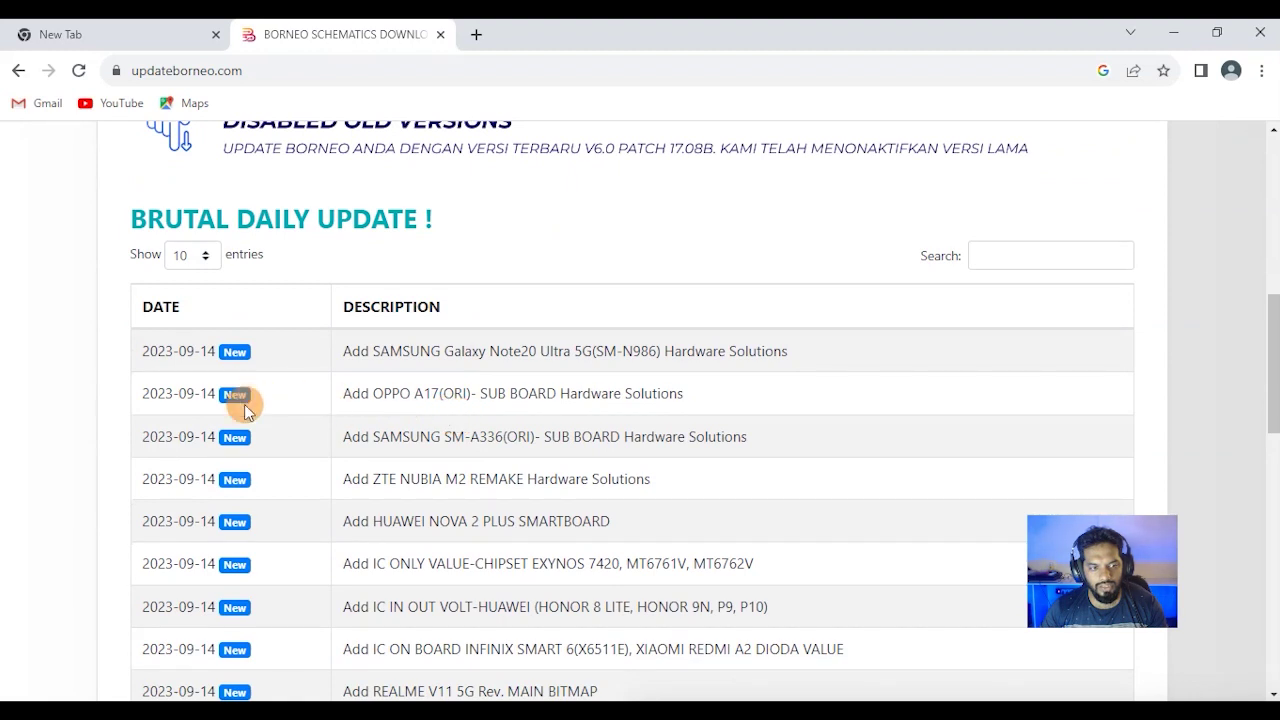
{"action": "left_click_drag", "start_coordinate": [140, 356], "coordinate": [215, 351]}
- Download the Borneoschematic version 6.0 Aug 17th Patch 17.08B setup by direct link and show the finished download in its folder
{"action": "scroll", "coordinate": [343, 386], "scroll_direction": "down", "scroll_amount": 2}
{"action": "scroll", "coordinate": [540, 520], "scroll_direction": "down", "scroll_amount": 3}
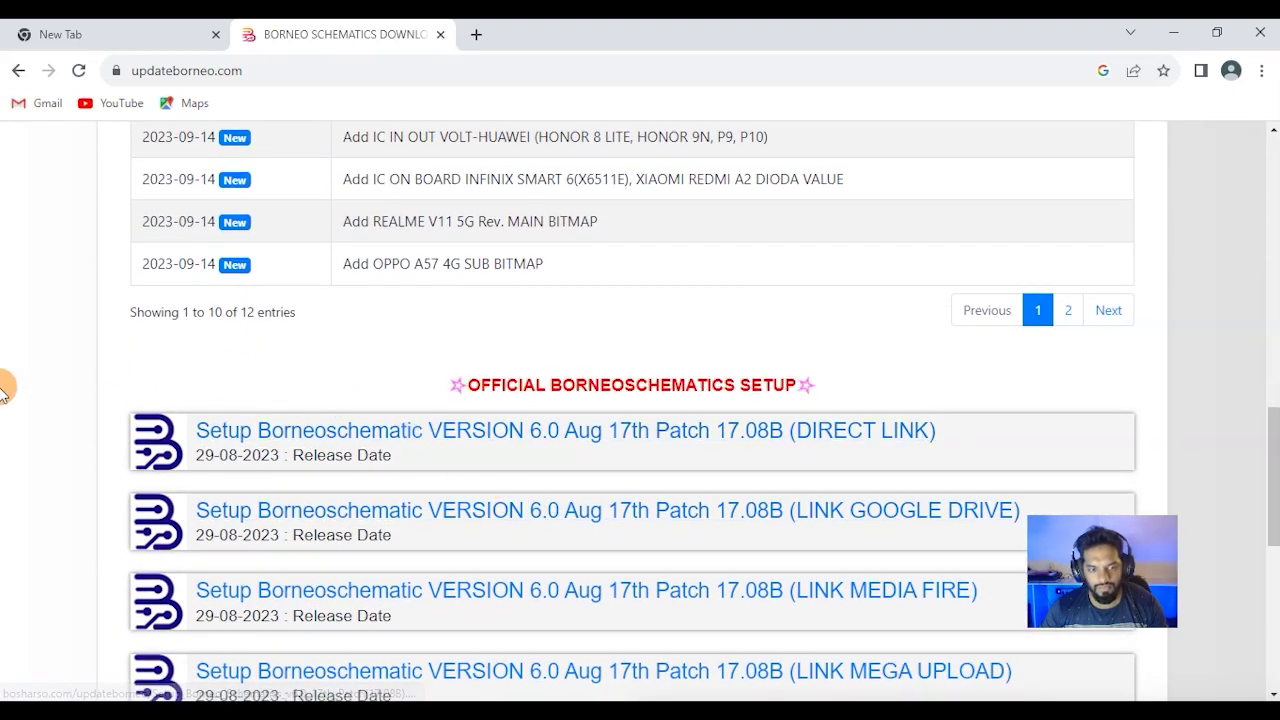
{"action": "left_click", "coordinate": [450, 432]}
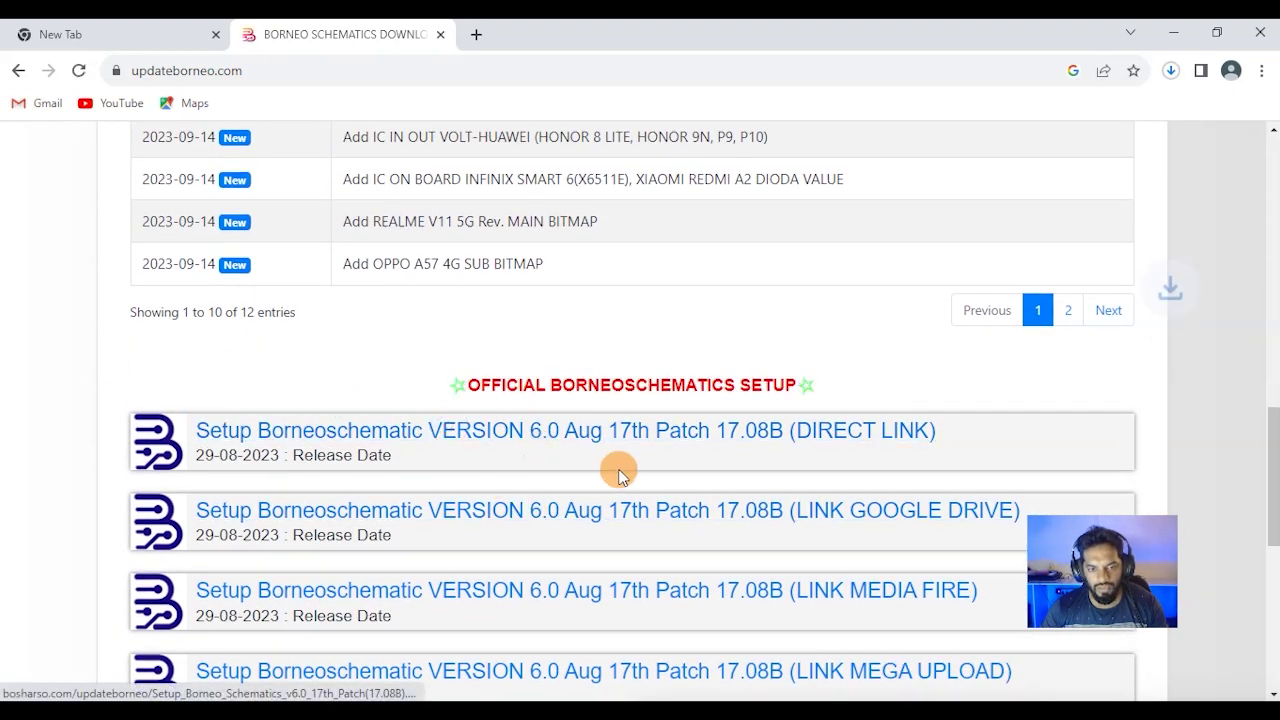
{"action": "left_click", "coordinate": [1171, 72]}
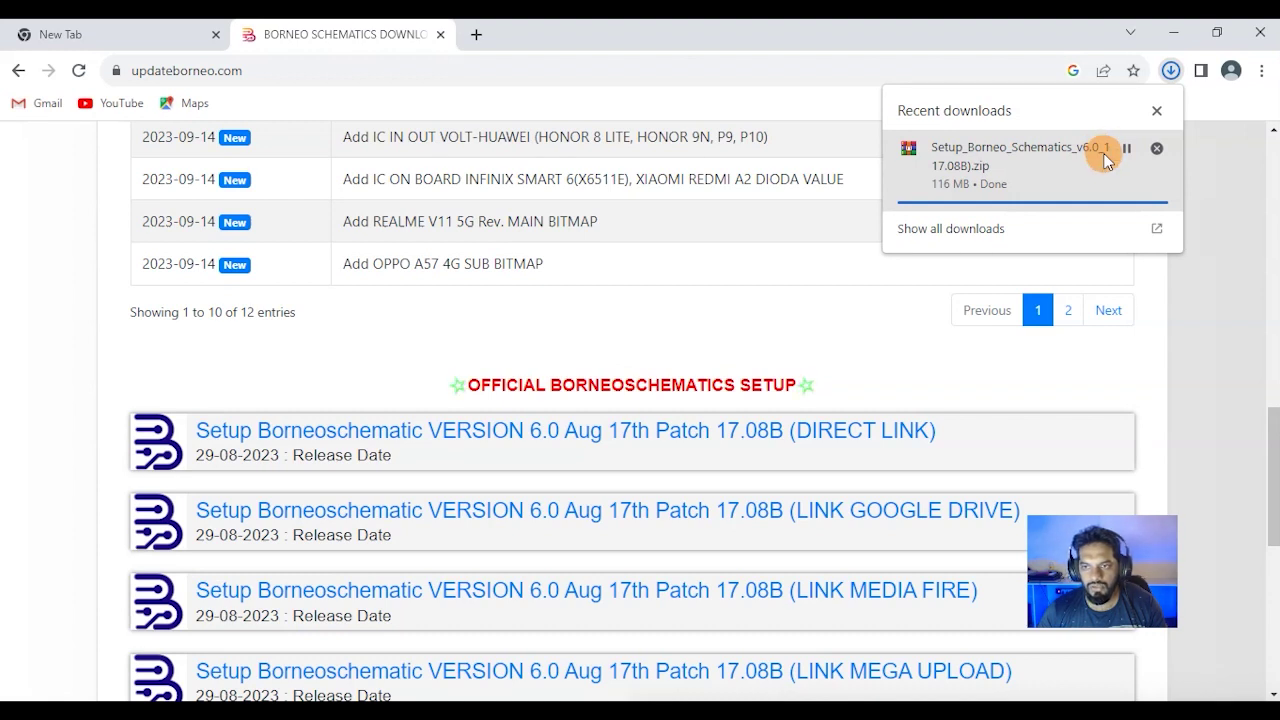
{"action": "mouse_move", "coordinate": [1123, 163]}
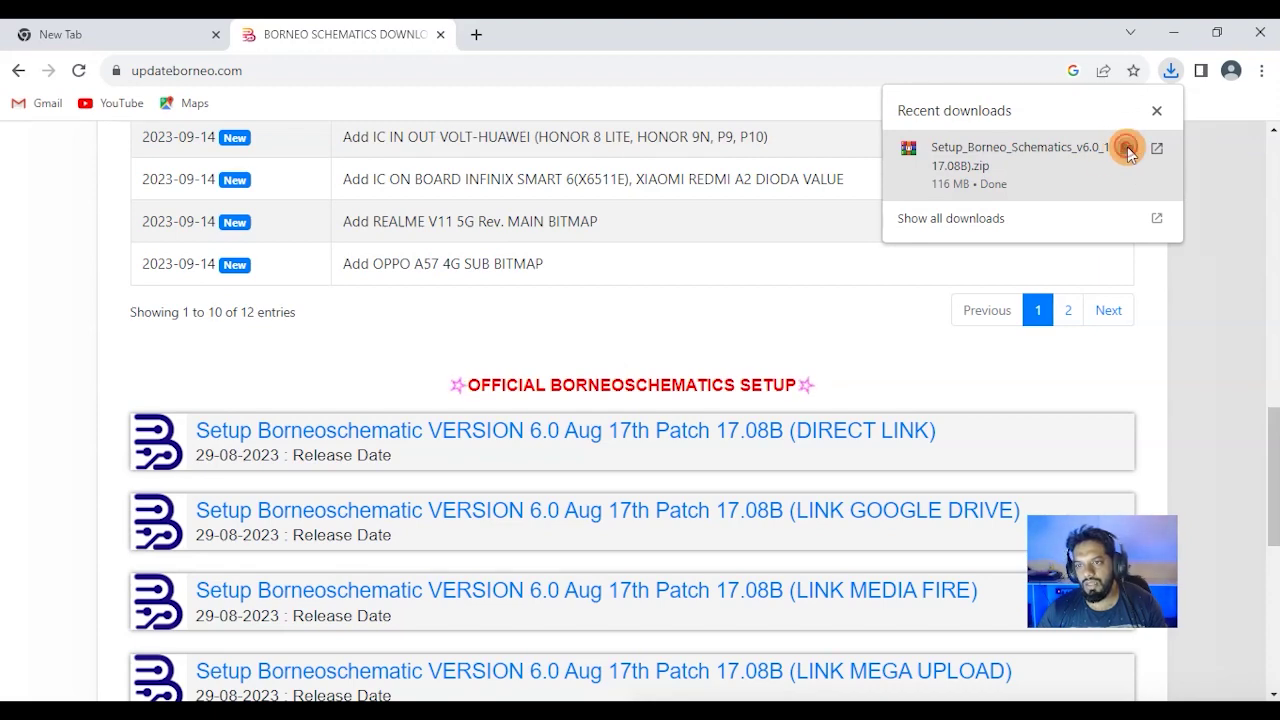
{"action": "left_click", "coordinate": [1122, 149]}
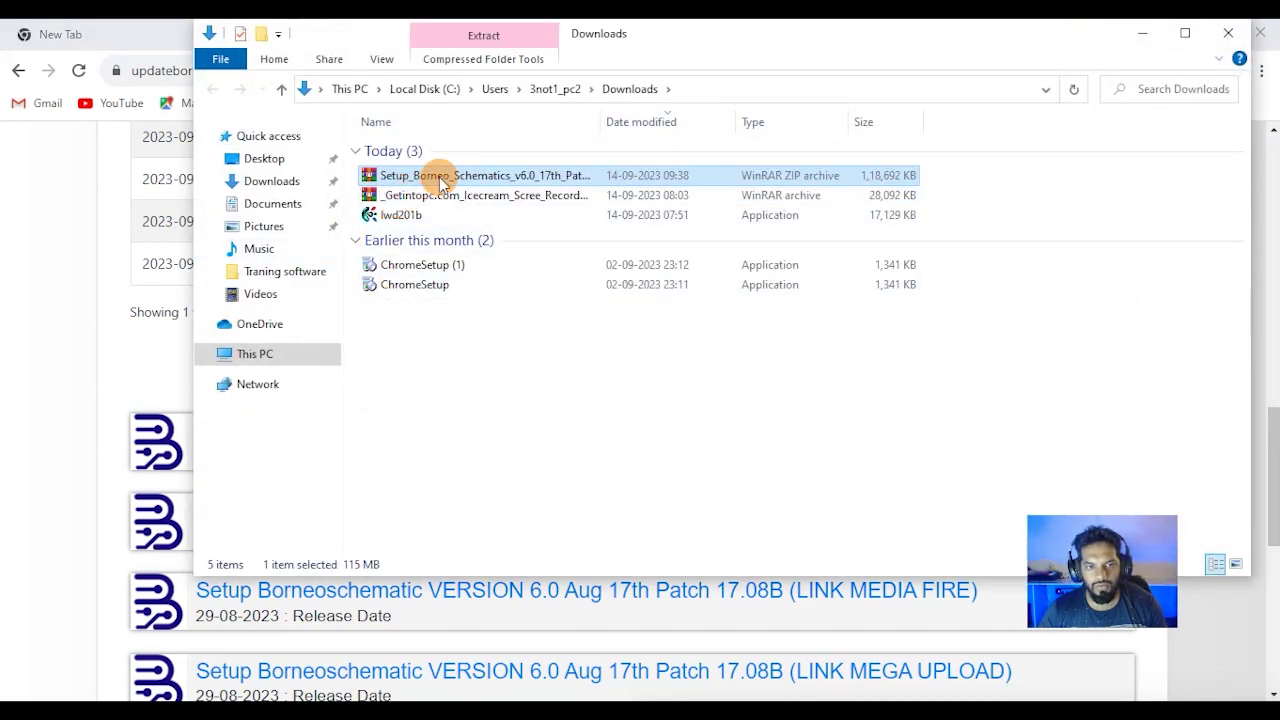
- Extract the downloaded setup archive to its own Setup_Borneo_Schematics_v6.0_17th_Patch(17.08B) folder and open that folder
{"action": "right_click", "coordinate": [440, 180]}
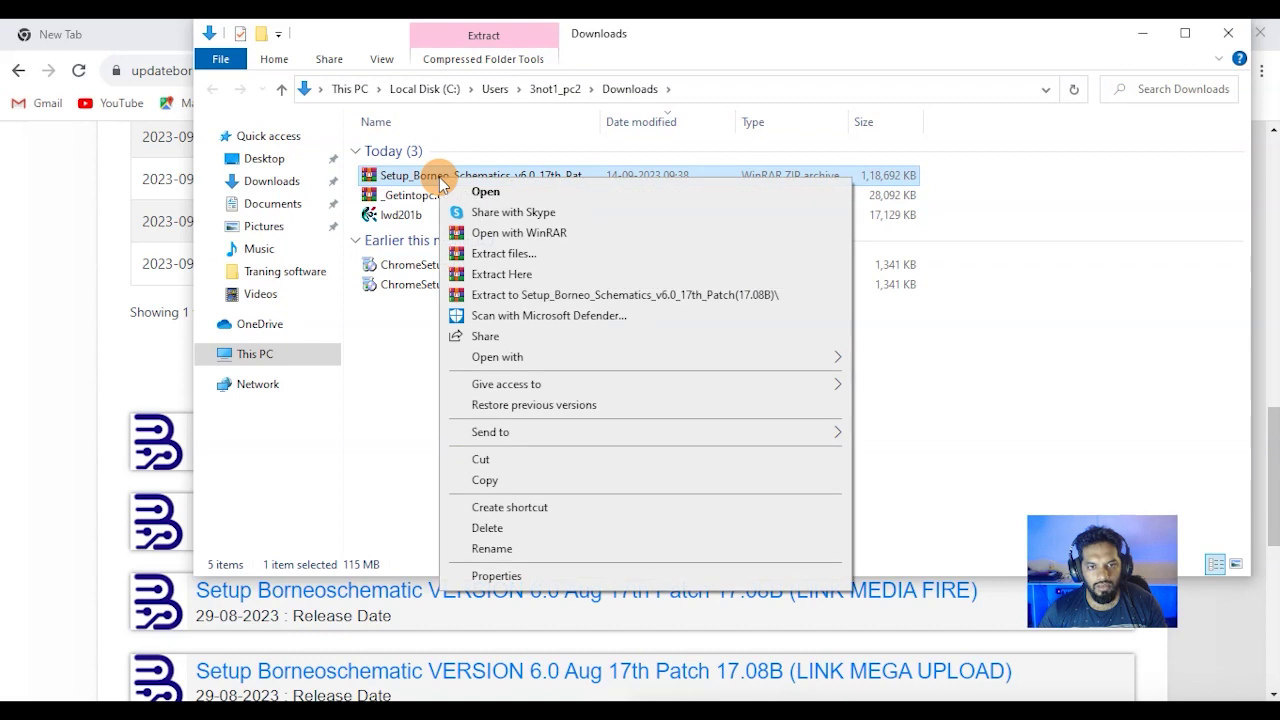
{"action": "left_click", "coordinate": [490, 297]}
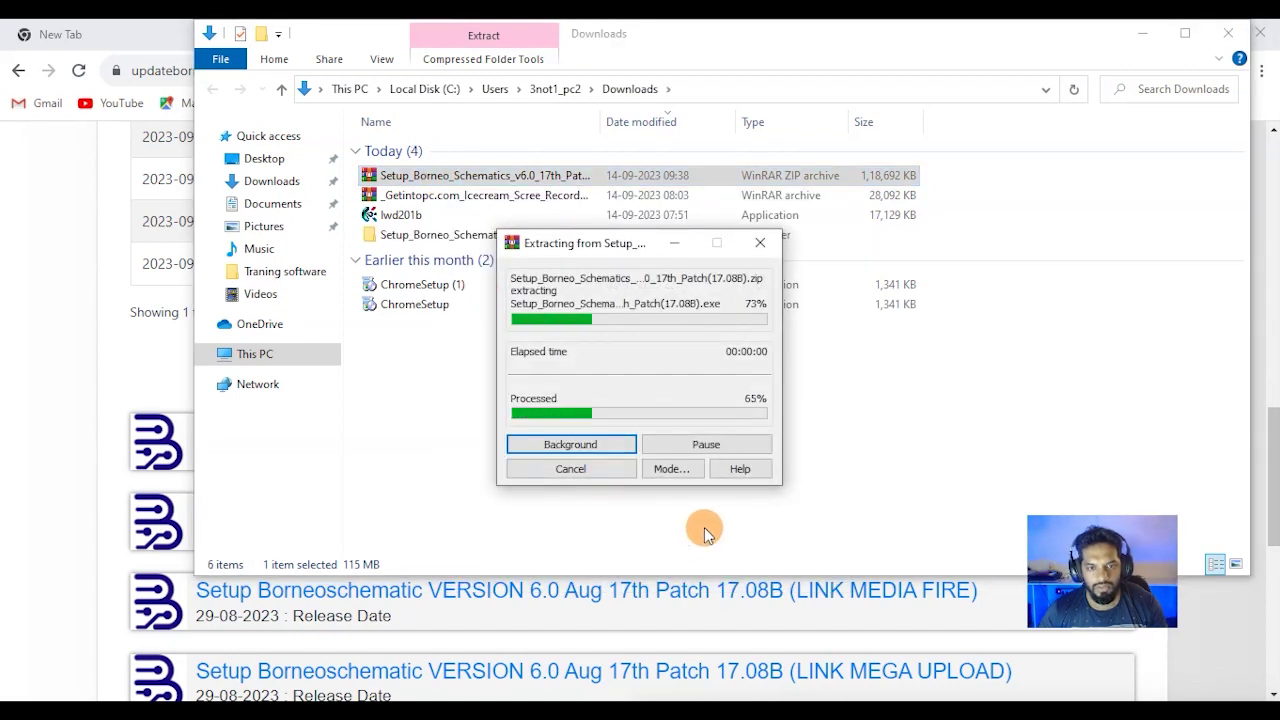
{"action": "double_click", "coordinate": [443, 234]}
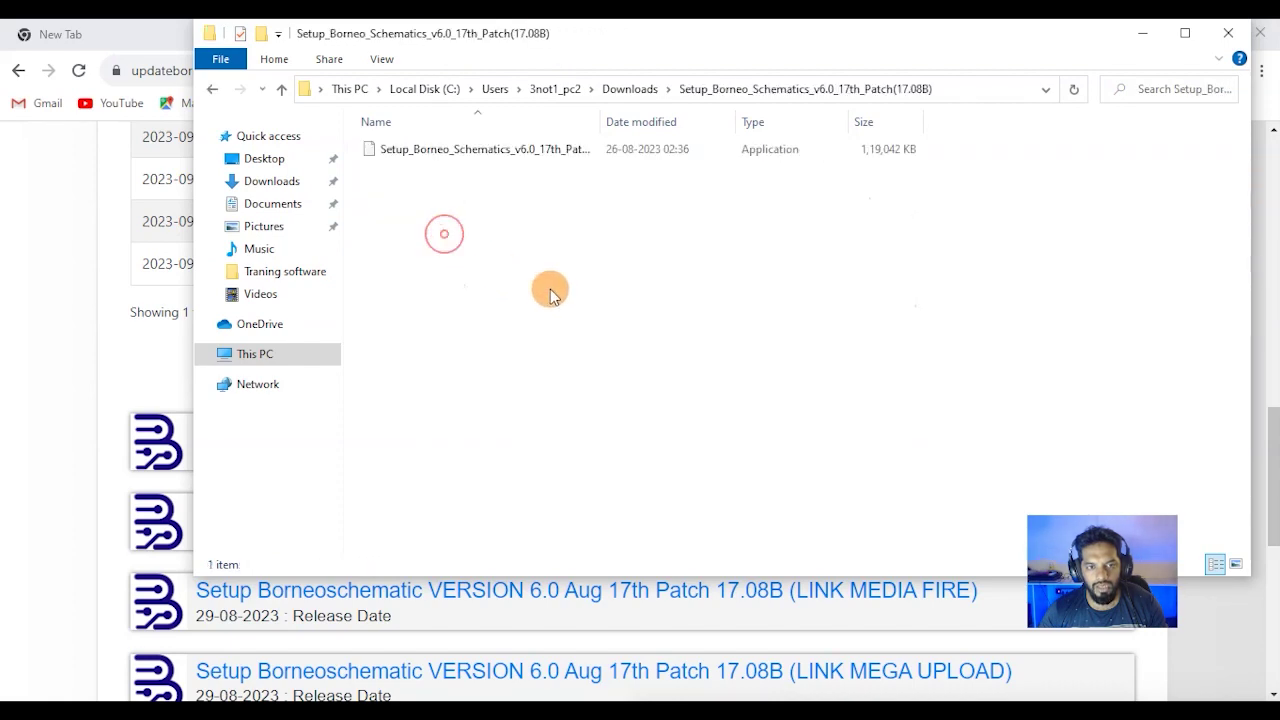
- Run the extracted Borneo Schematics setup application as administrator and choose English as the installation language
{"action": "left_click", "coordinate": [446, 152]}
{"action": "right_click", "coordinate": [446, 152]}
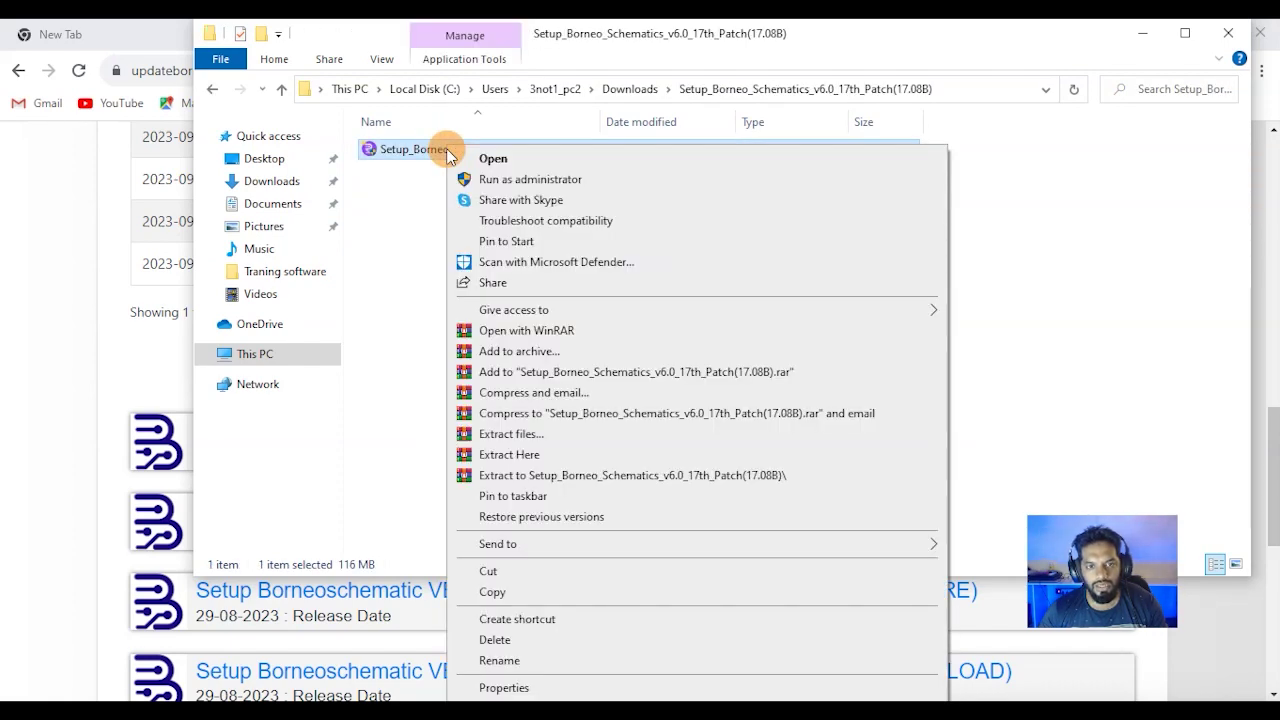
{"action": "left_click", "coordinate": [486, 180]}
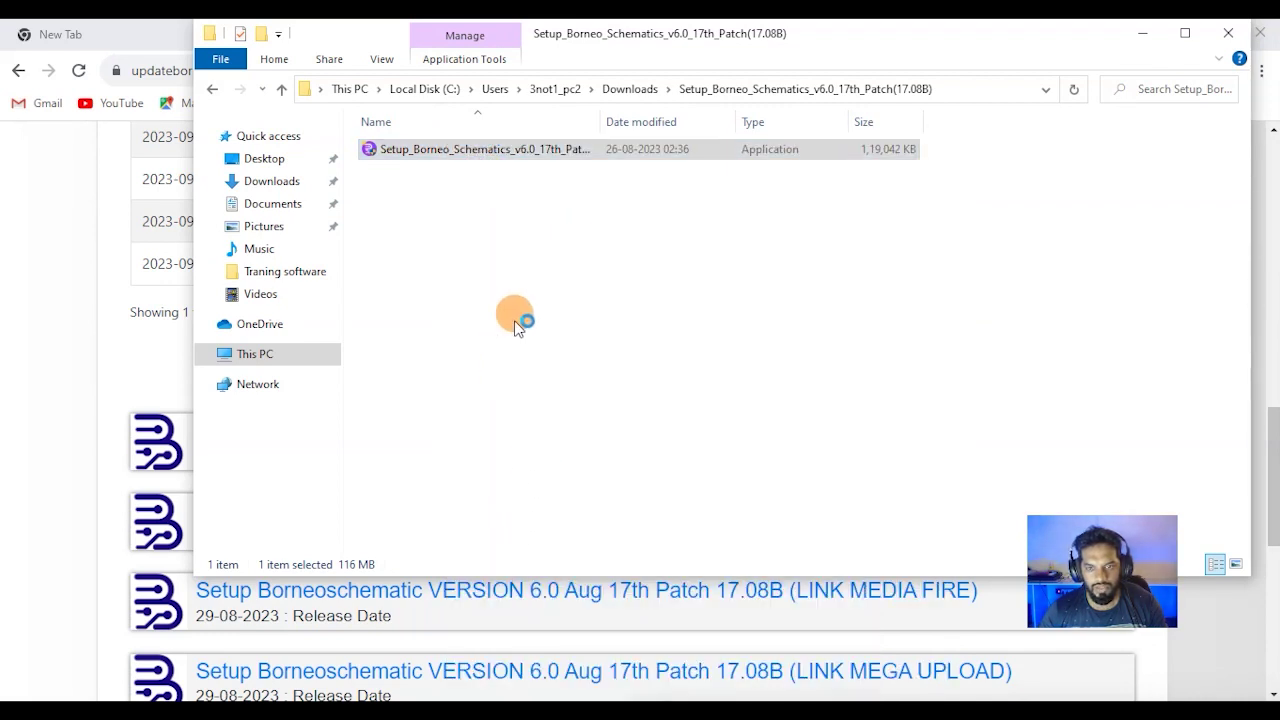
{"action": "left_click", "coordinate": [613, 391]}
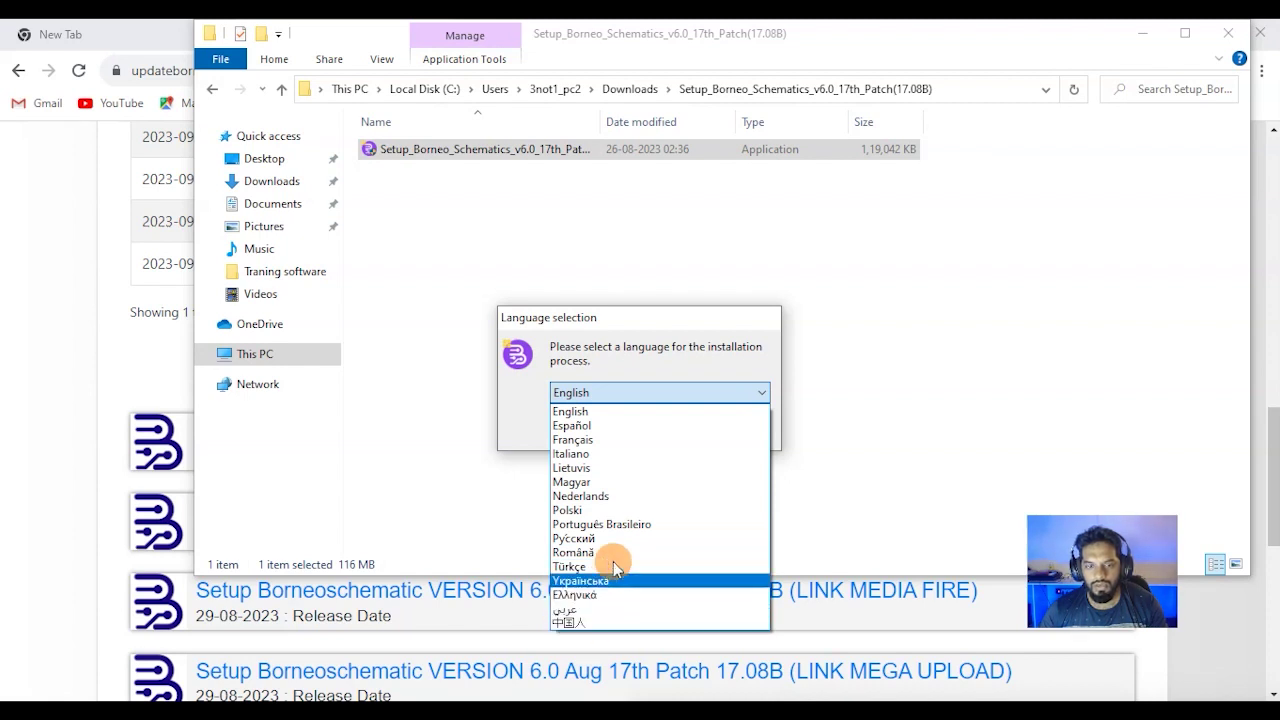
{"action": "left_click", "coordinate": [599, 417]}
{"action": "left_click", "coordinate": [662, 432]}
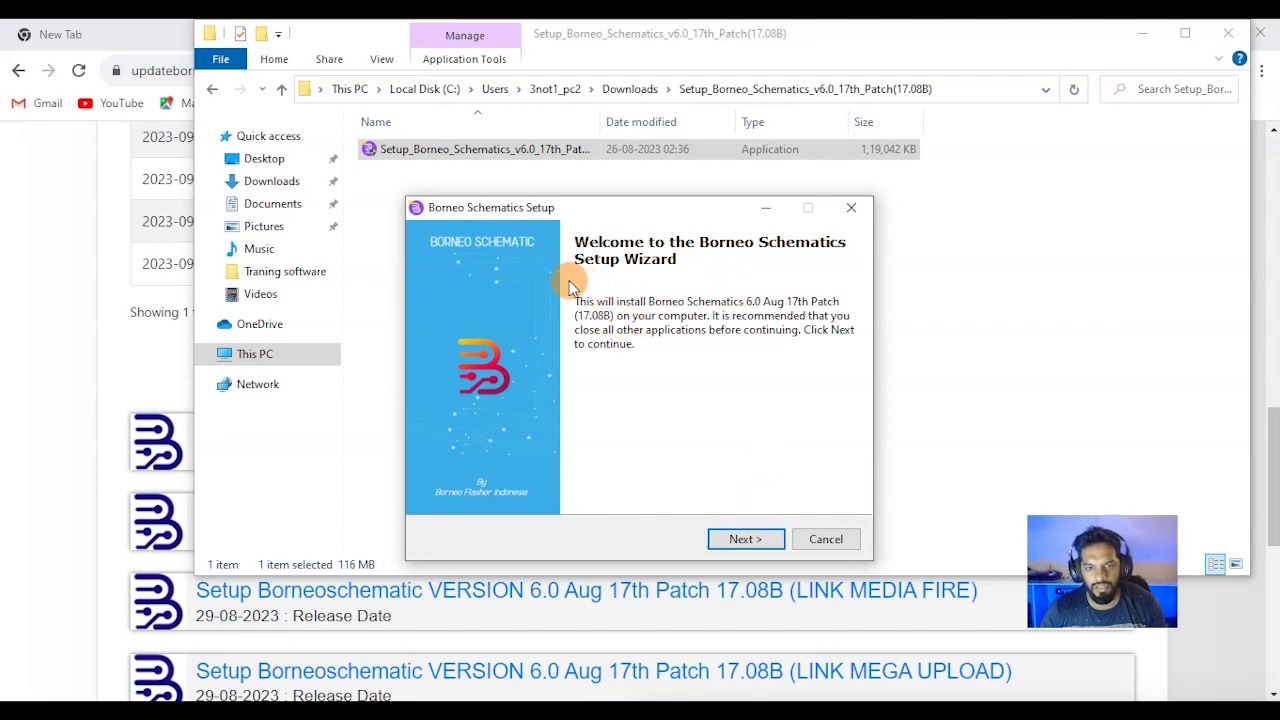
- Proceed through the Borneo Schematics setup wizard with the desktop icon option enabled and start the installation
{"action": "left_click", "coordinate": [737, 543]}
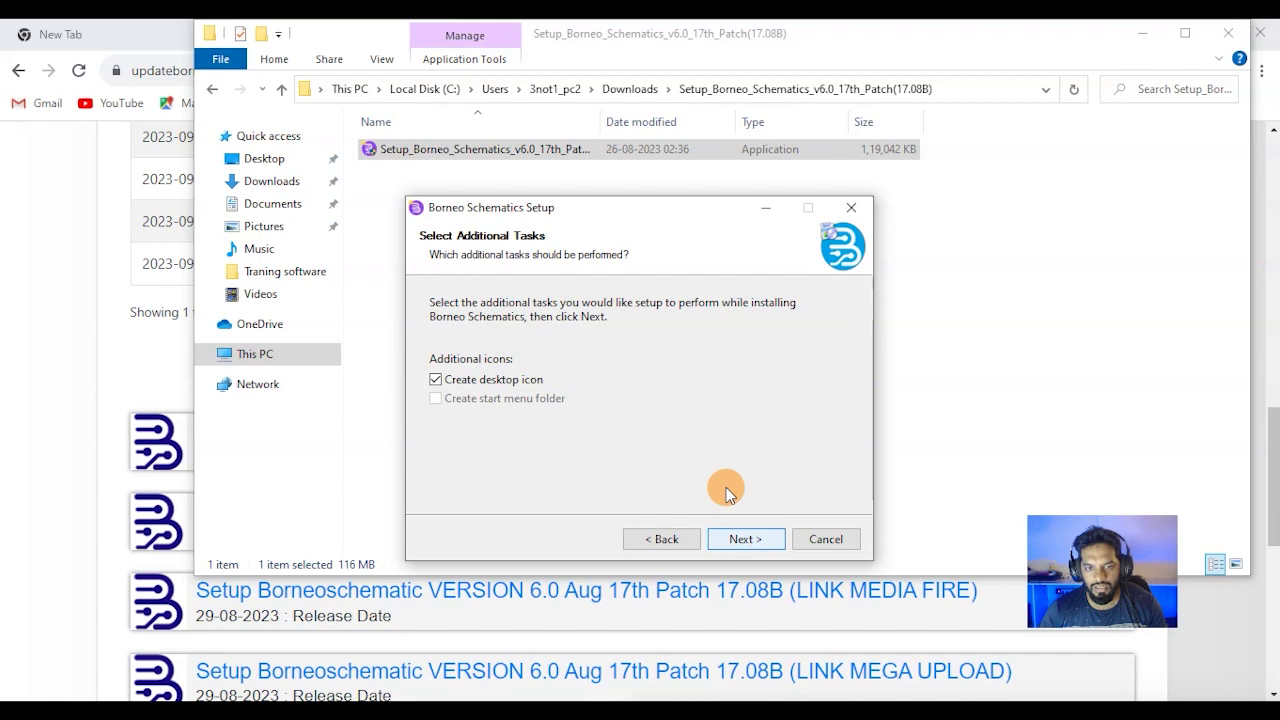
{"action": "left_click", "coordinate": [436, 380]}
{"action": "left_click", "coordinate": [436, 381]}
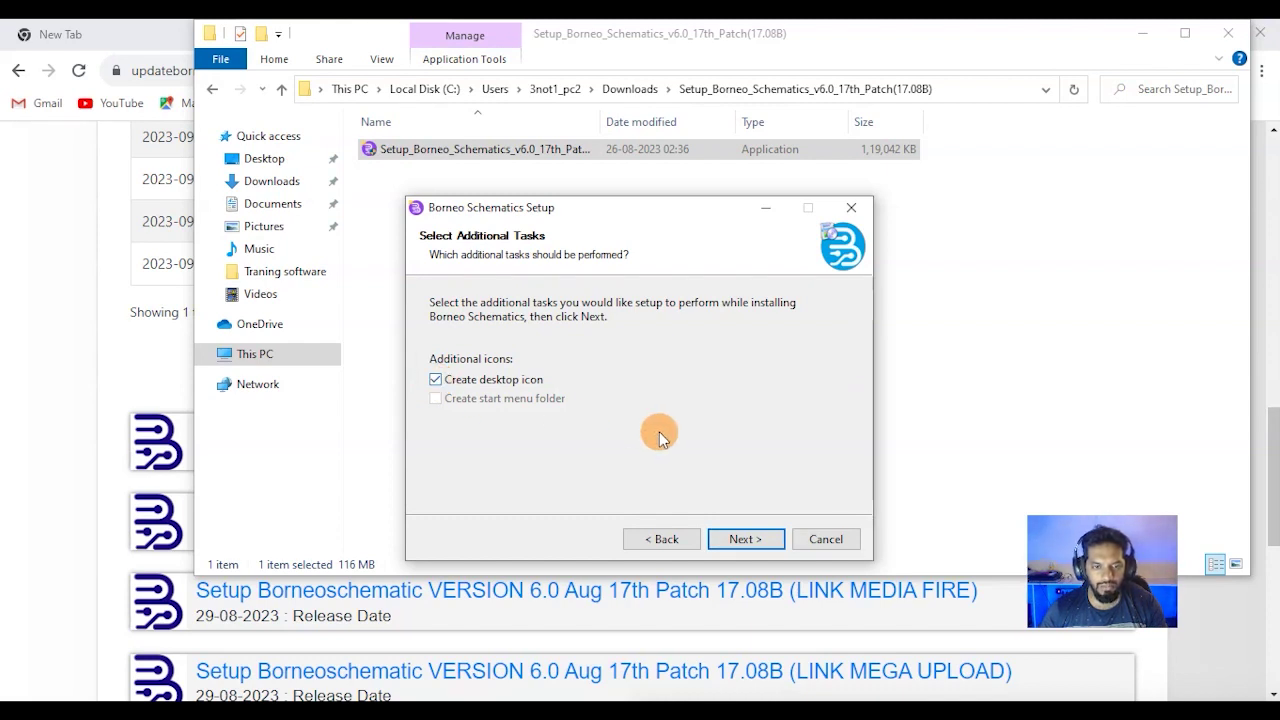
{"action": "left_click", "coordinate": [737, 540]}
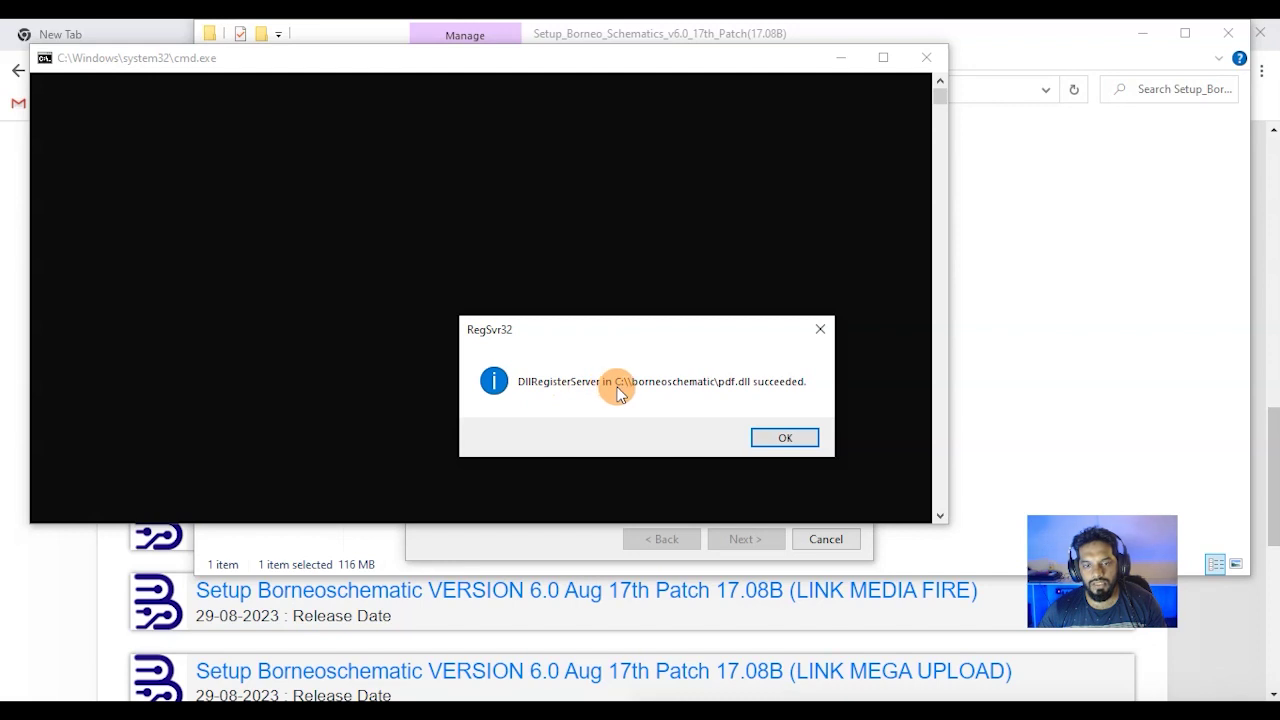
- Acknowledge the pdf.dll registration, install Internet Explorer 11 and postpone the PC restart
{"action": "left_click", "coordinate": [786, 440]}
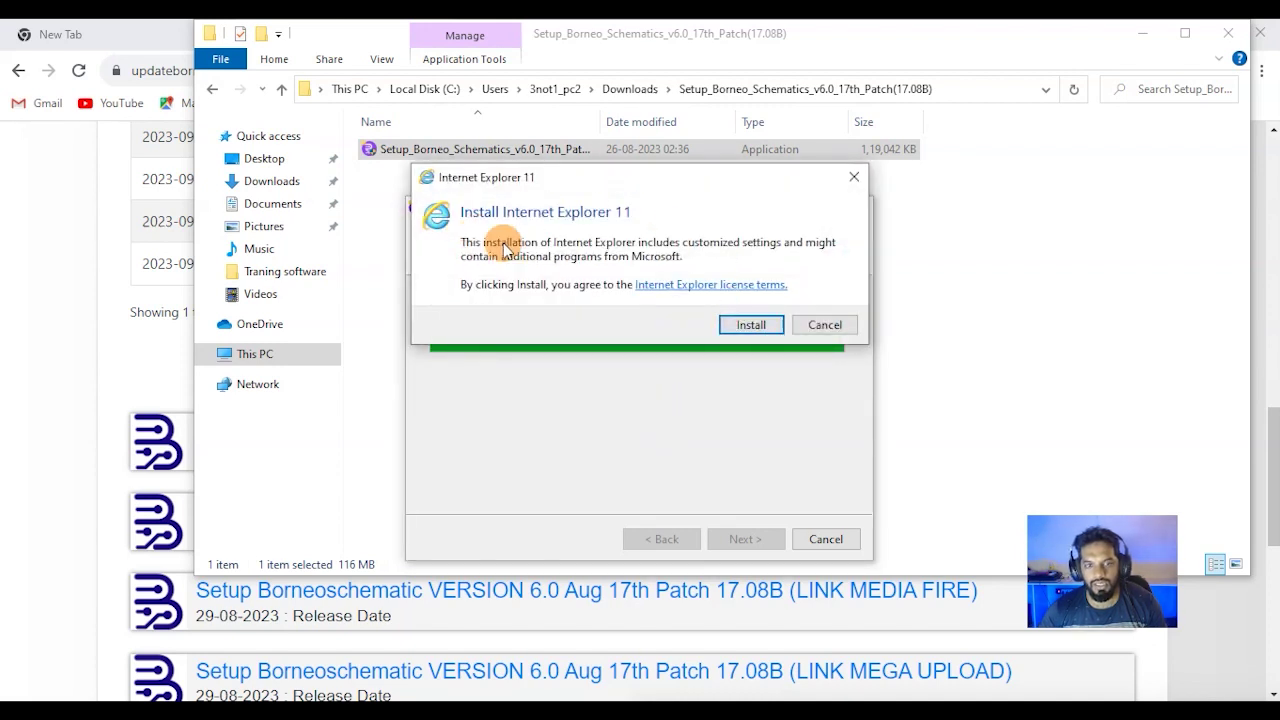
{"action": "left_click", "coordinate": [749, 326]}
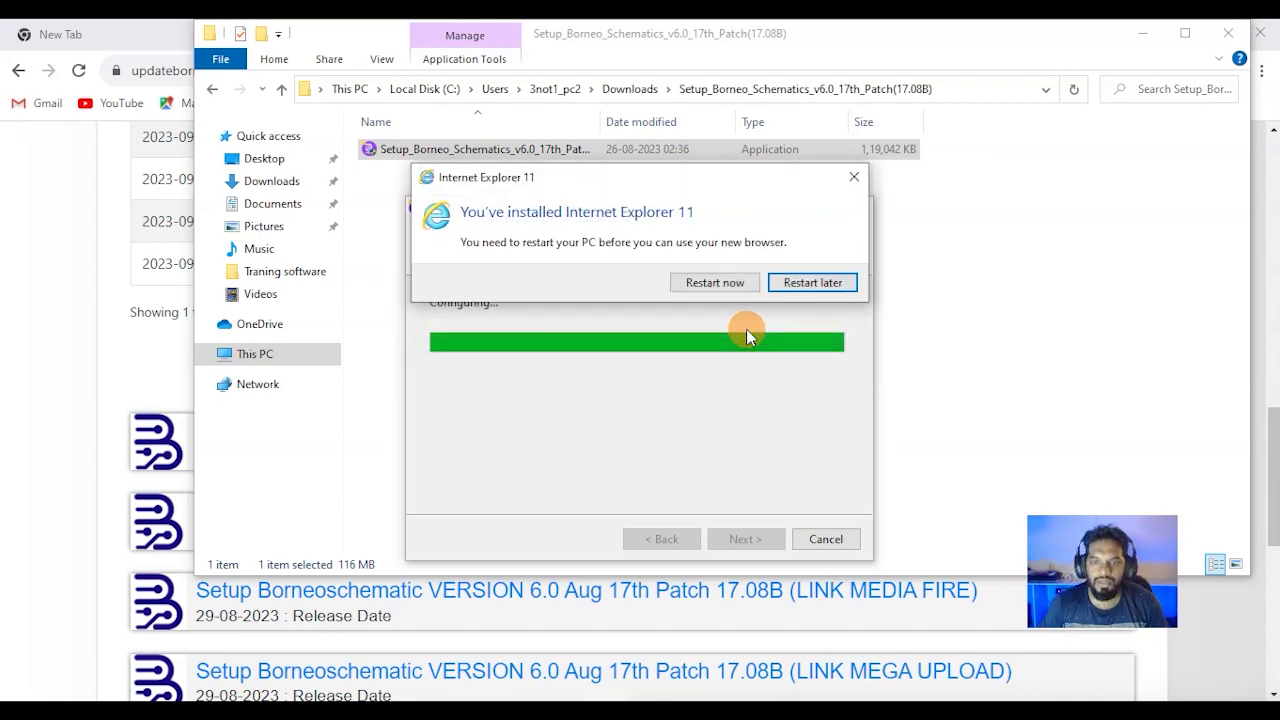
{"action": "left_click", "coordinate": [812, 283]}
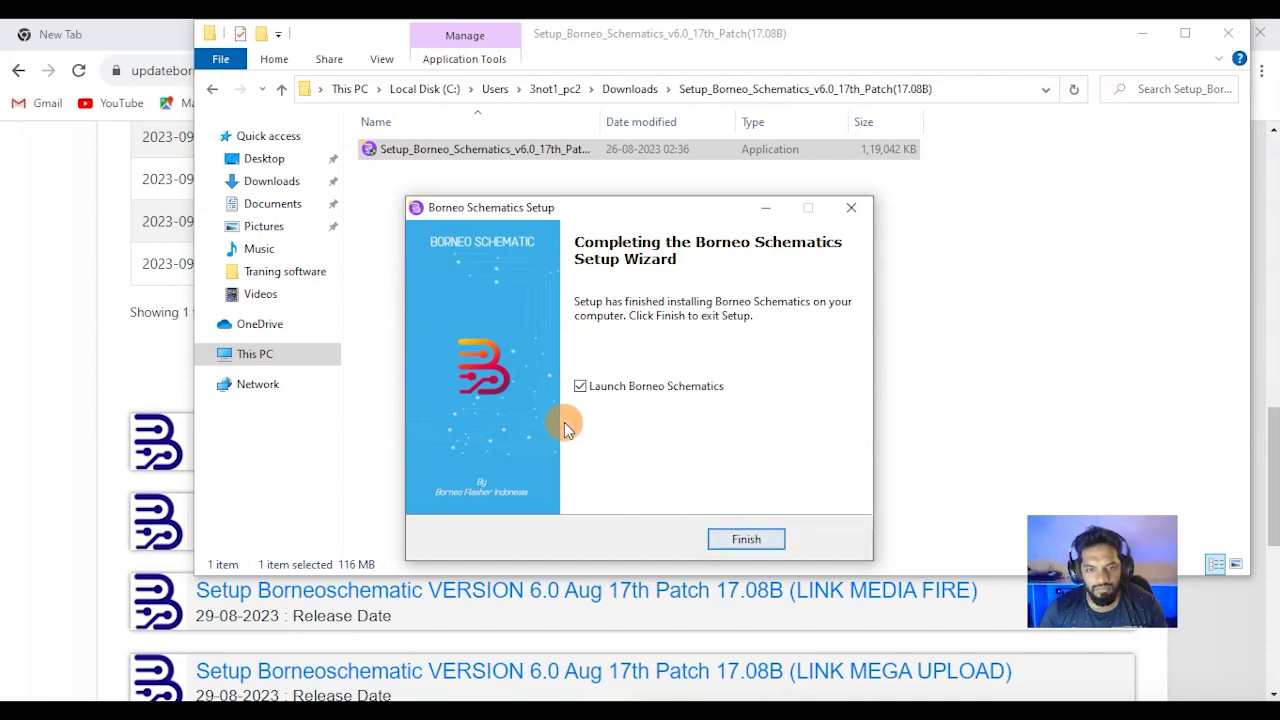
- Finish the Borneo Schematics setup wizard and minimize the file explorer and browser windows to reveal the desktop
{"action": "left_click", "coordinate": [581, 387]}
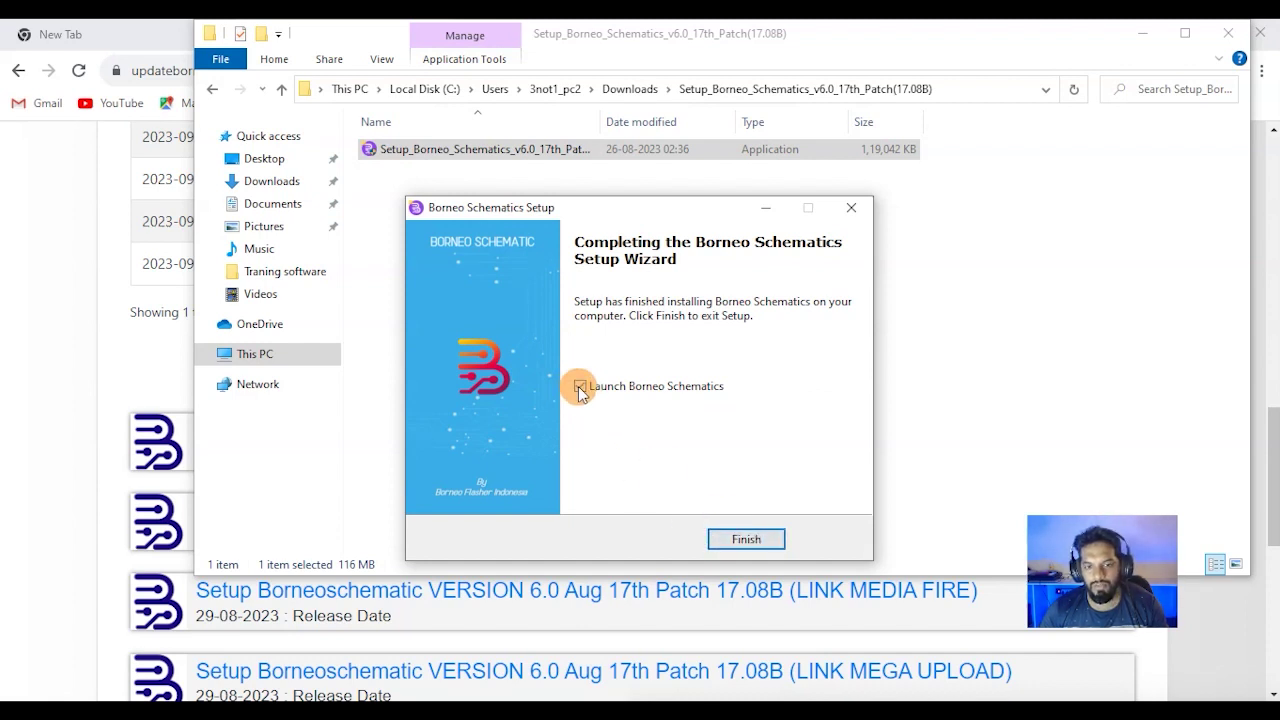
{"action": "left_click", "coordinate": [760, 544]}
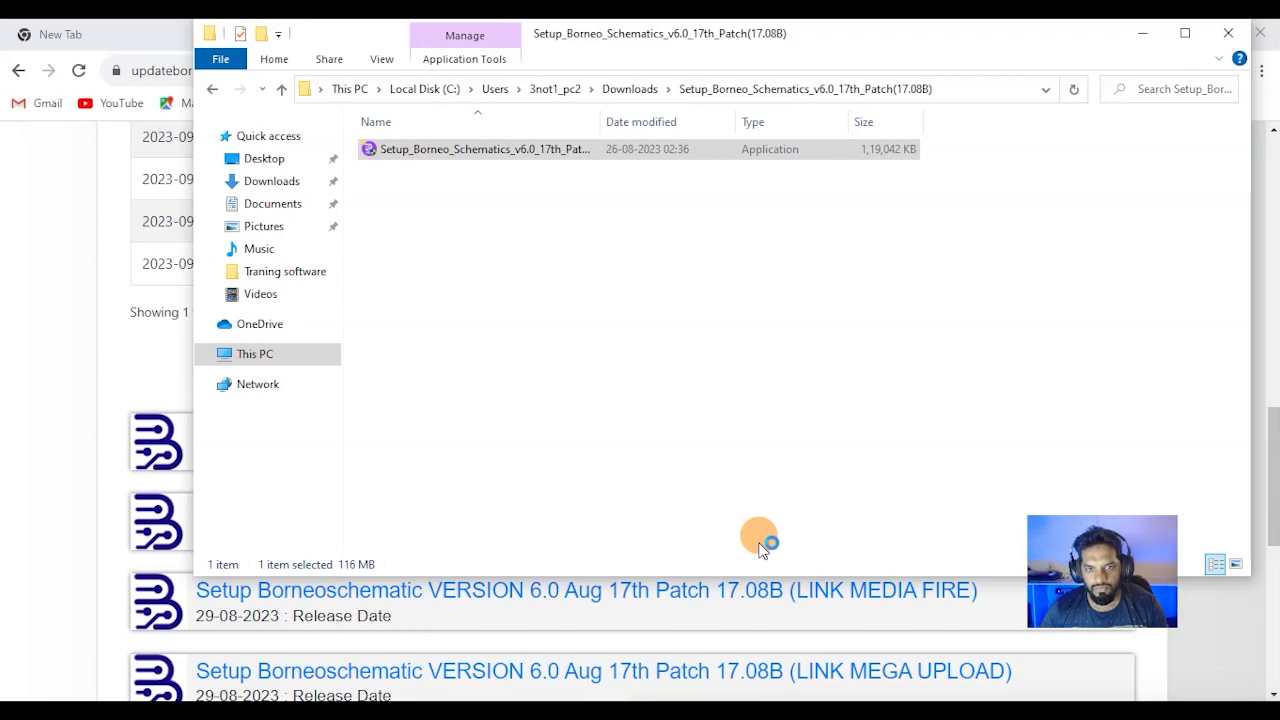
{"action": "left_click", "coordinate": [1143, 33]}
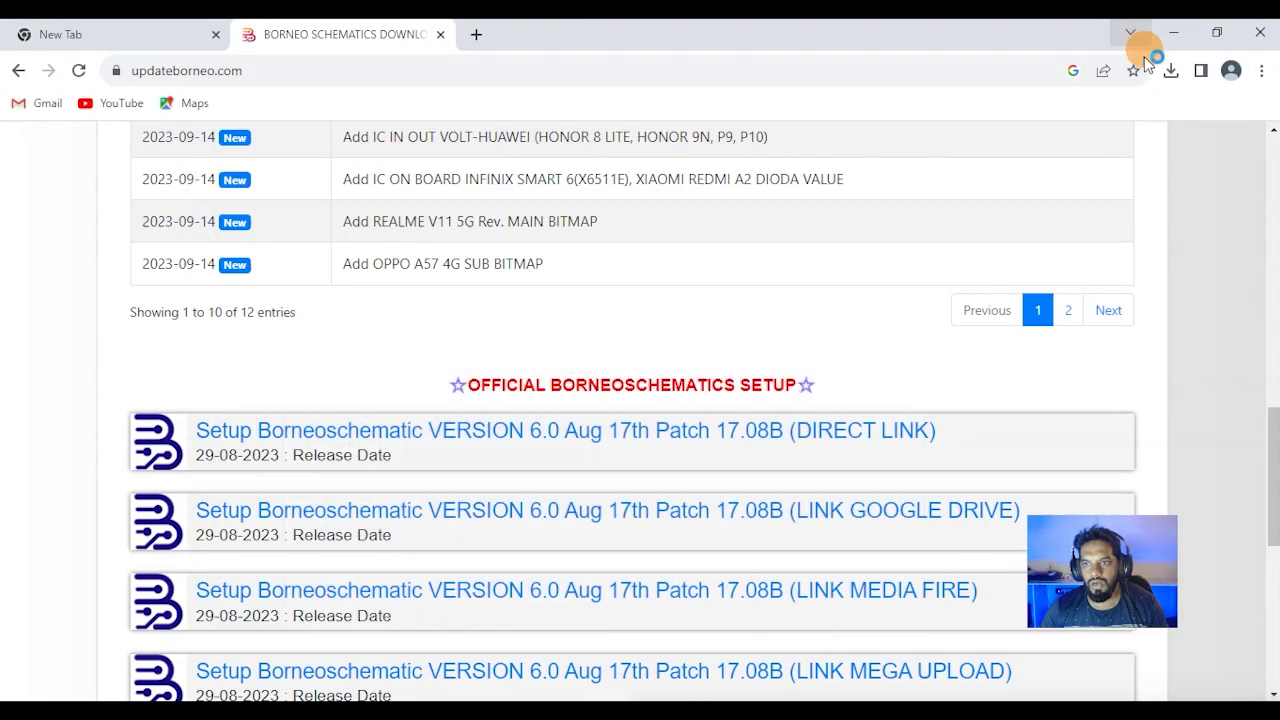
{"action": "left_click", "coordinate": [1173, 33]}
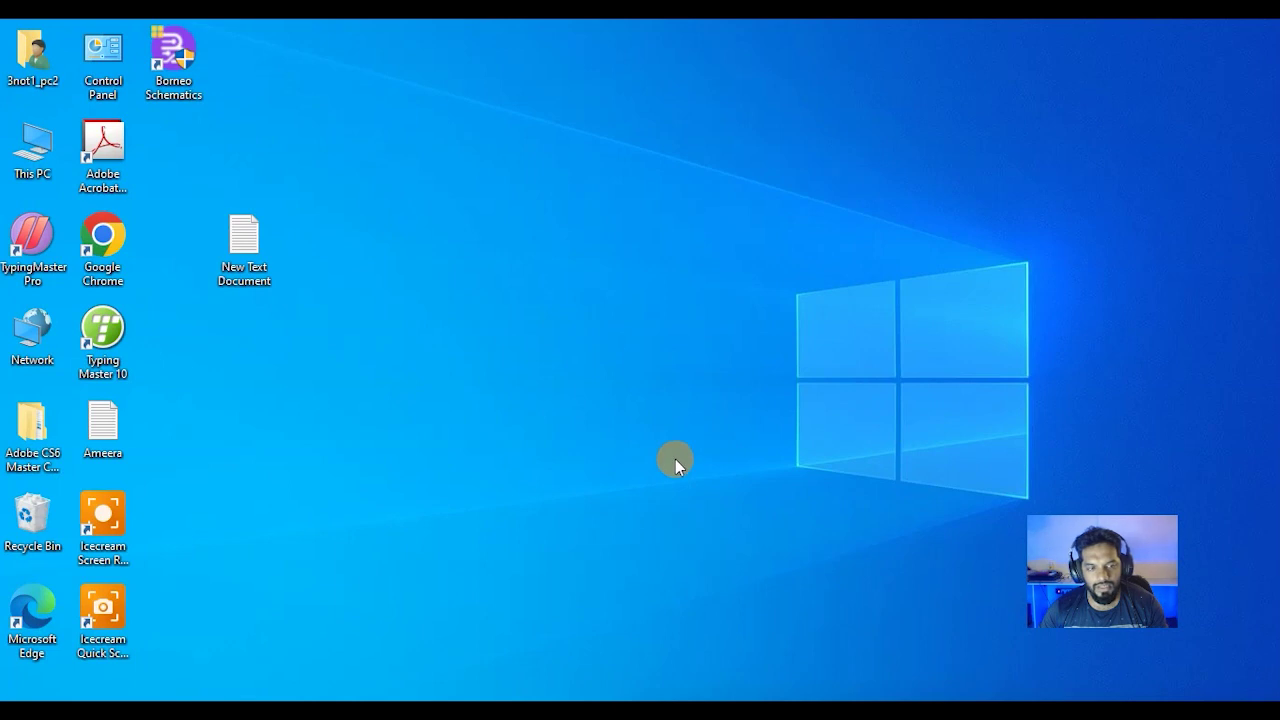
- Refresh the desktop and launch Borneo Schematics from its desktop shortcut
{"action": "right_click", "coordinate": [586, 369]}
{"action": "left_click", "coordinate": [636, 426]}
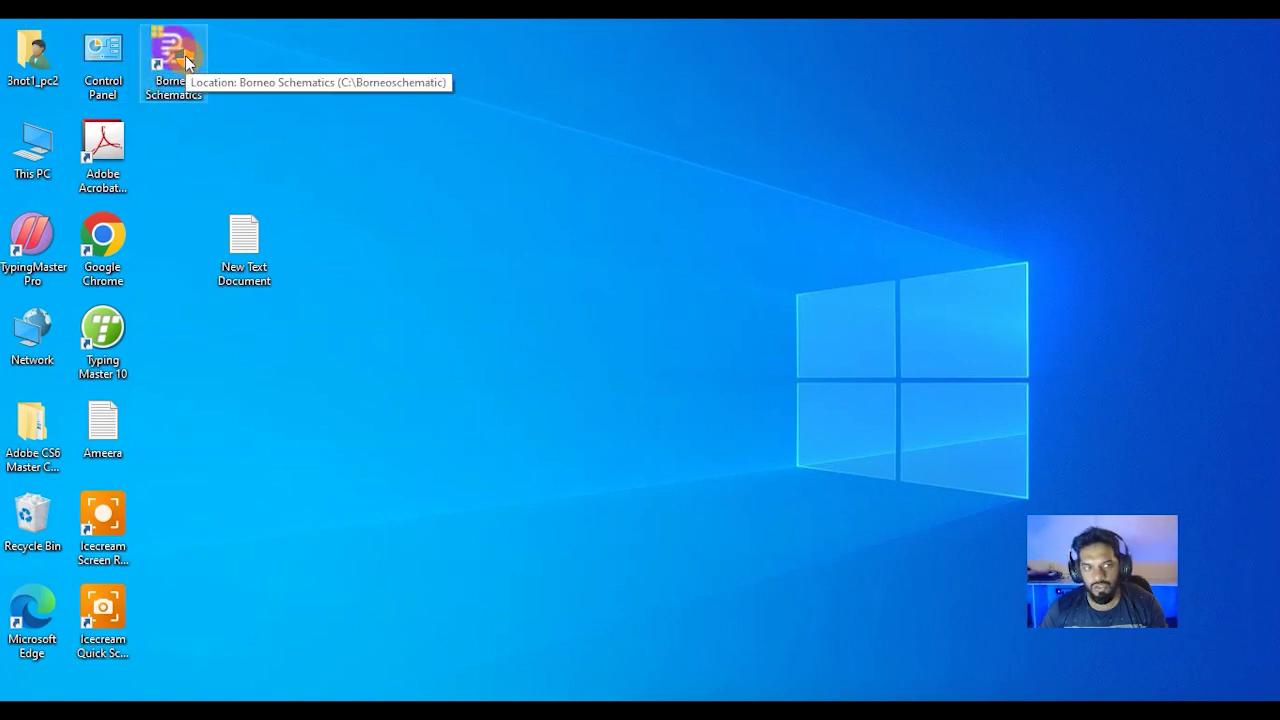
{"action": "left_click", "coordinate": [186, 62]}
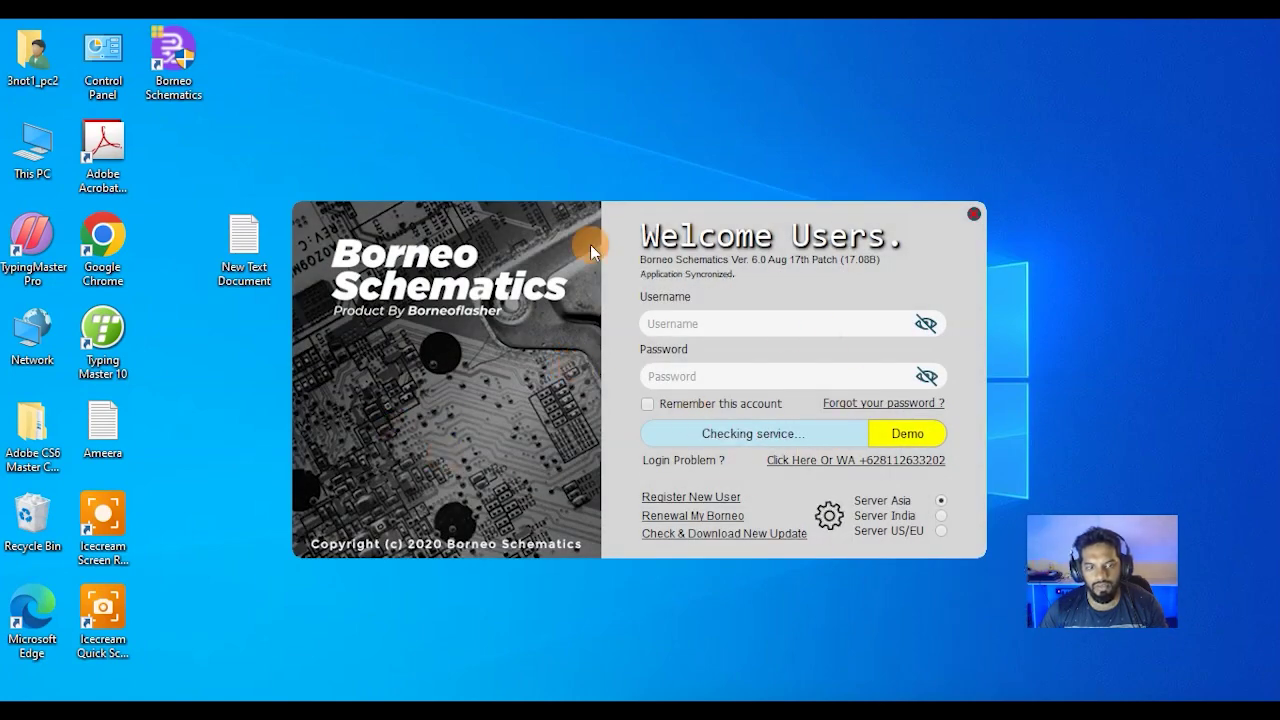
- Review the username and password fields and the Remember this account option on the login form without entering credentials
{"action": "left_click", "coordinate": [742, 410]}
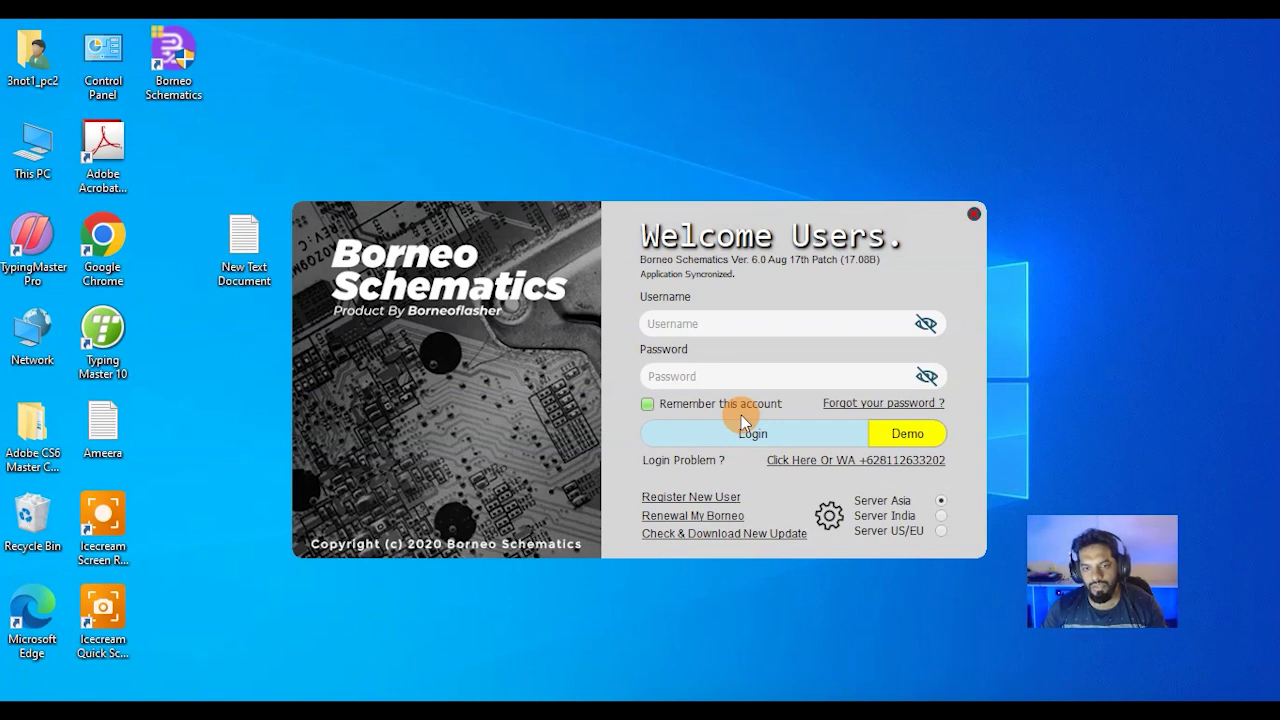
{"action": "left_click", "coordinate": [741, 415]}
{"action": "left_click", "coordinate": [802, 323]}
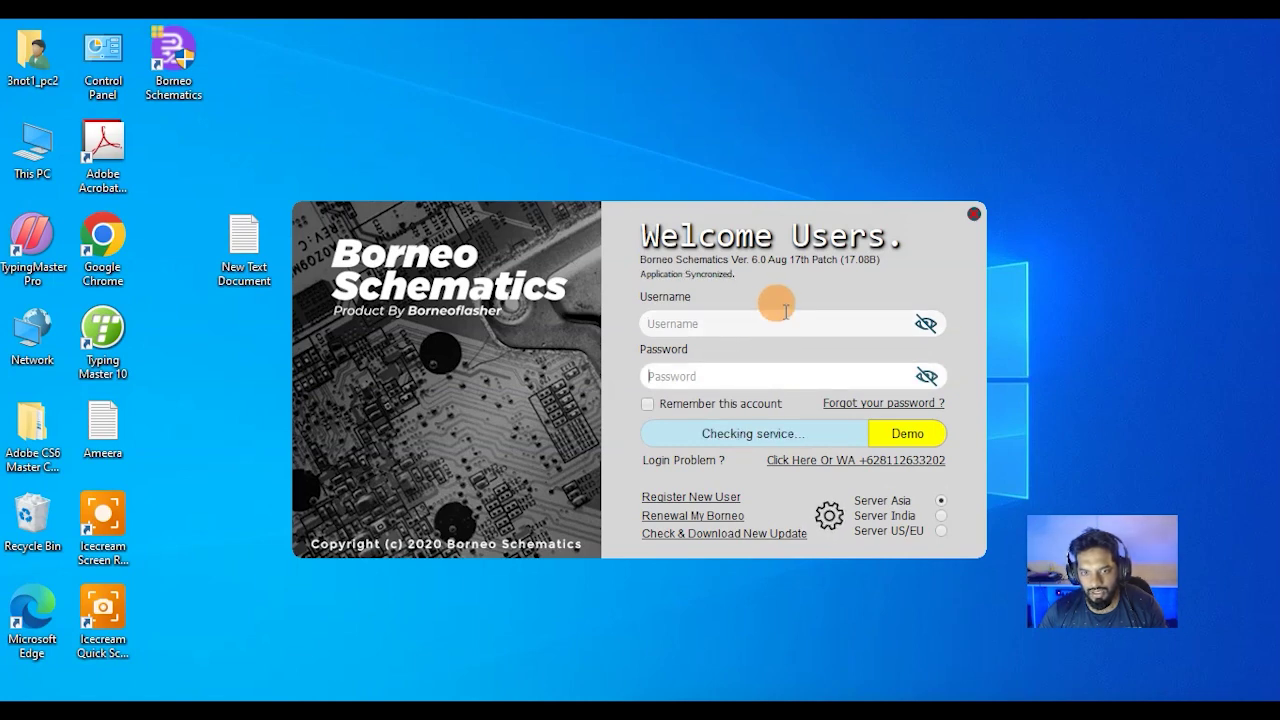
{"action": "left_click", "coordinate": [762, 377]}
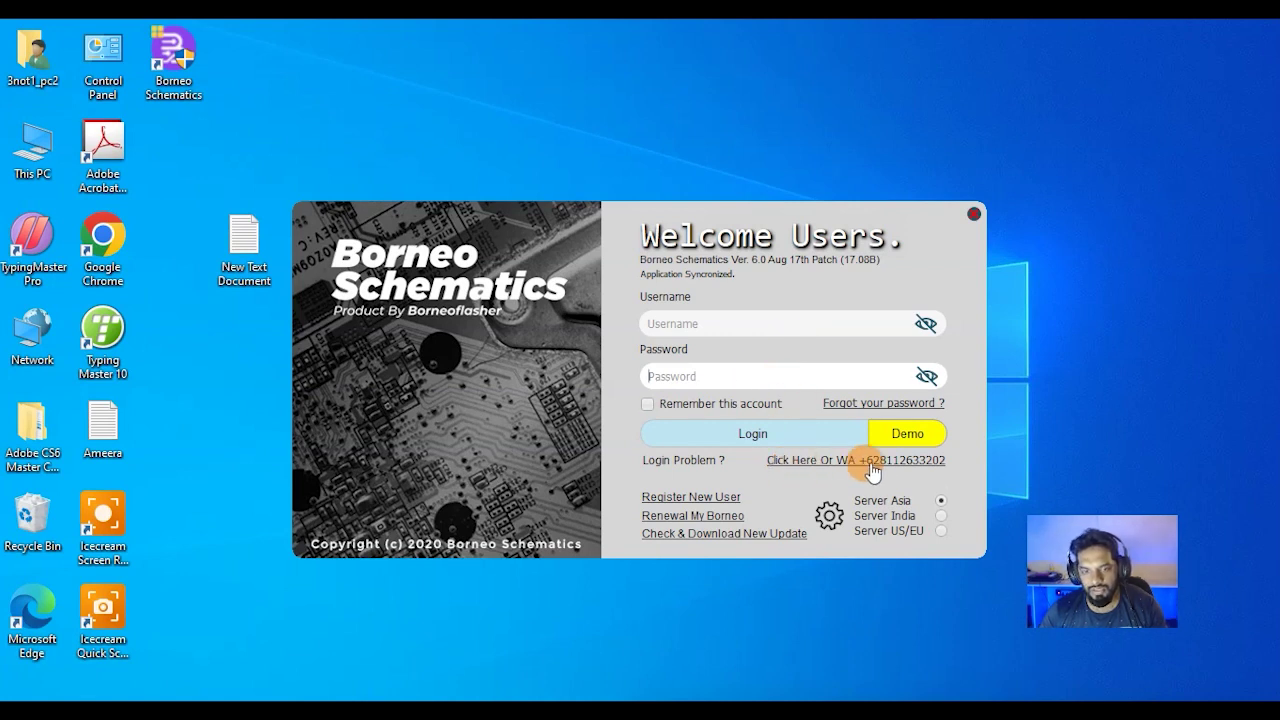
{"action": "left_click", "coordinate": [785, 322]}
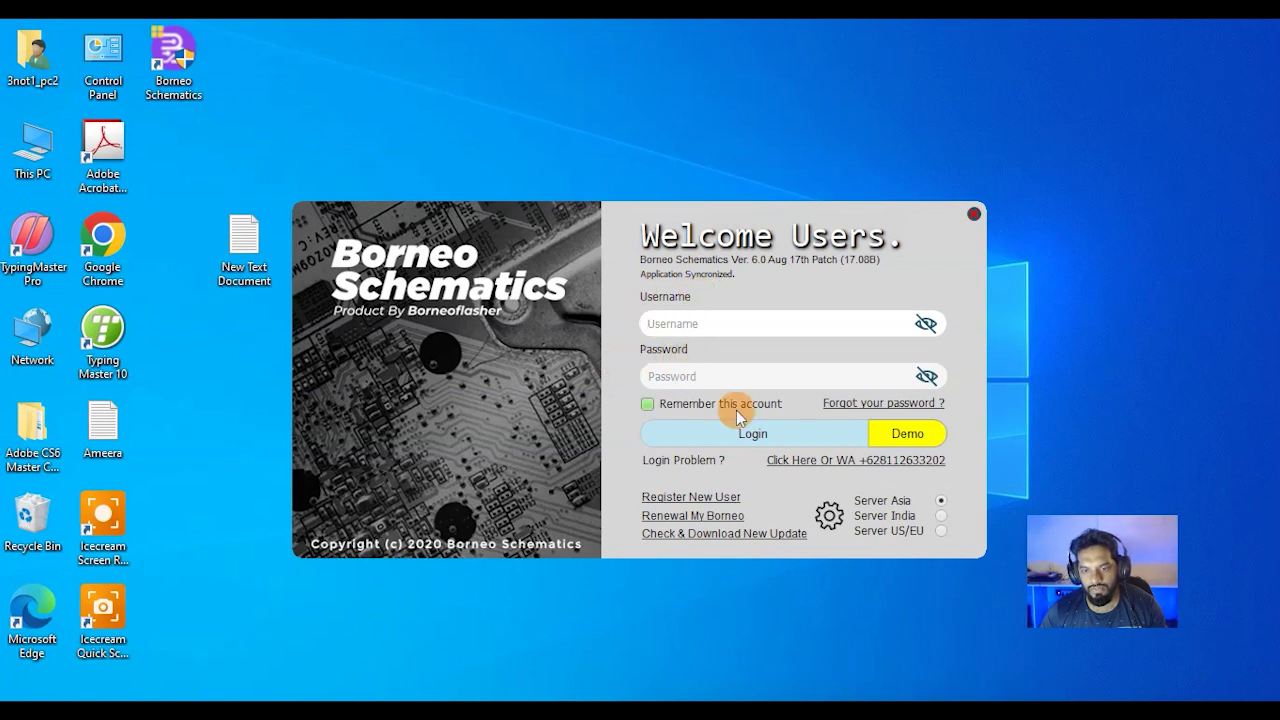
{"action": "left_click", "coordinate": [649, 408]}
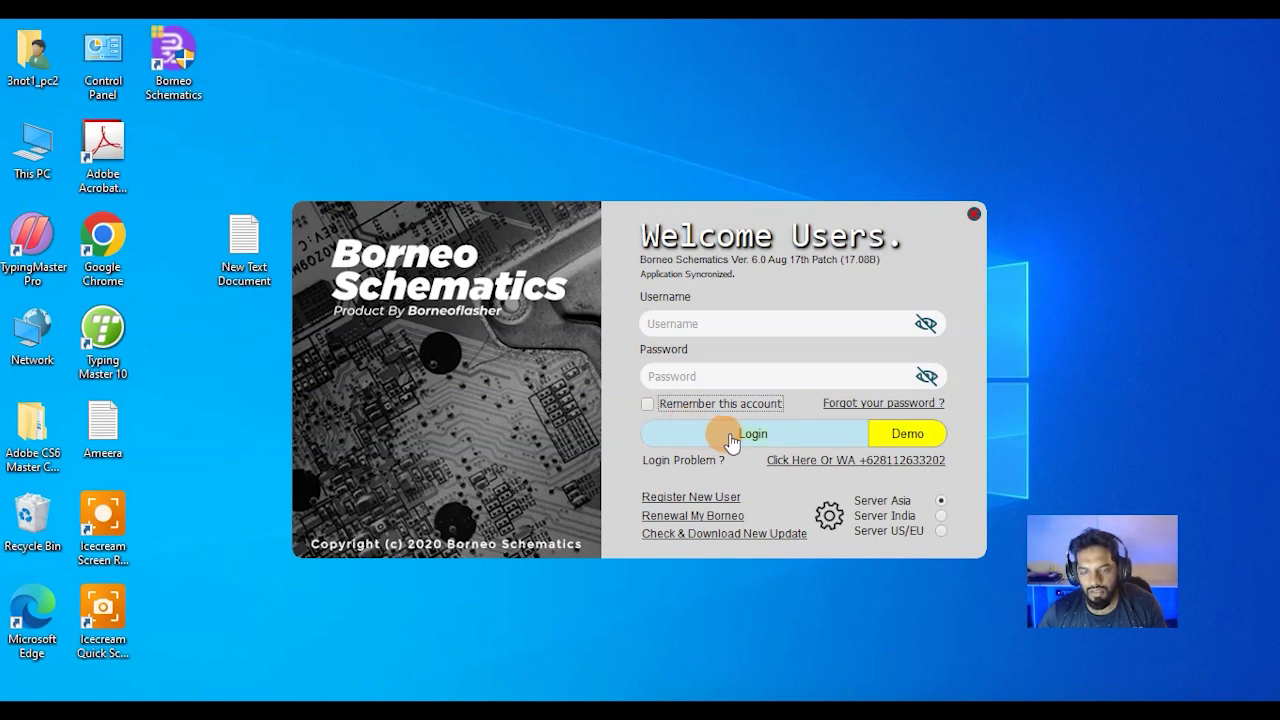
{"action": "left_click", "coordinate": [684, 405]}
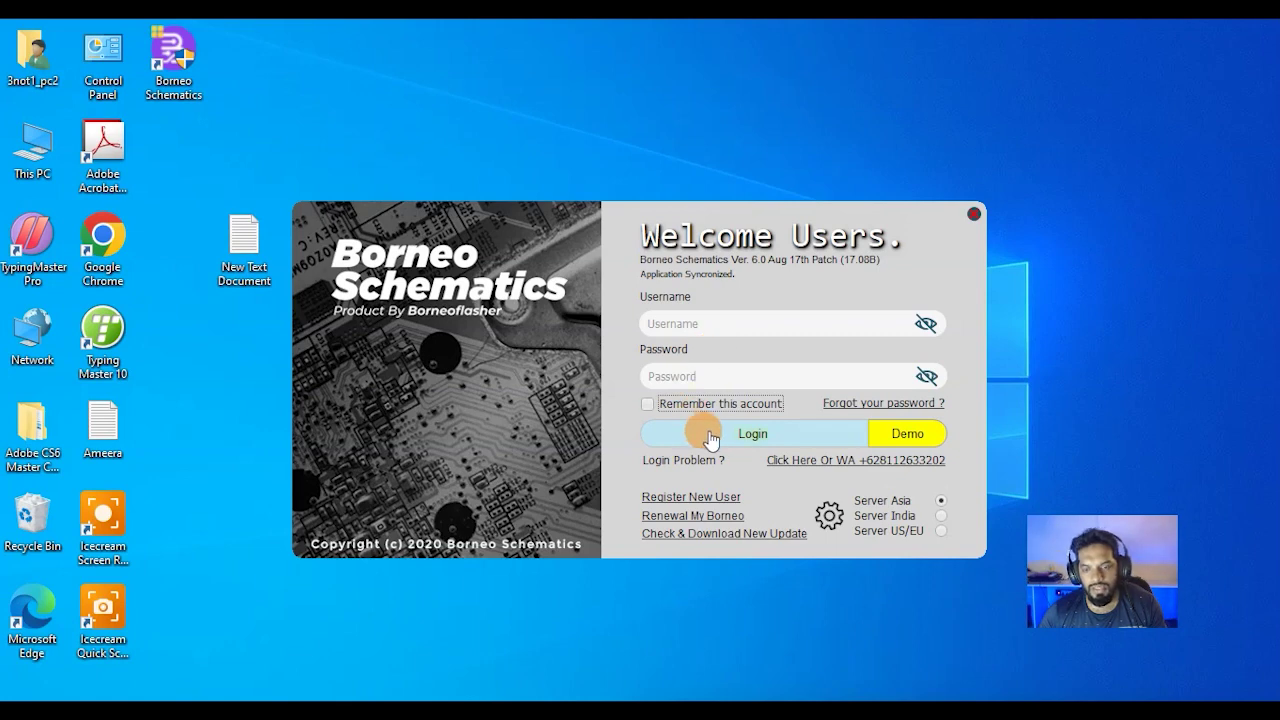
- Open the demo mode, examine the home page's daily update list and feature overview, and close the demo window
{"action": "left_click", "coordinate": [918, 446]}
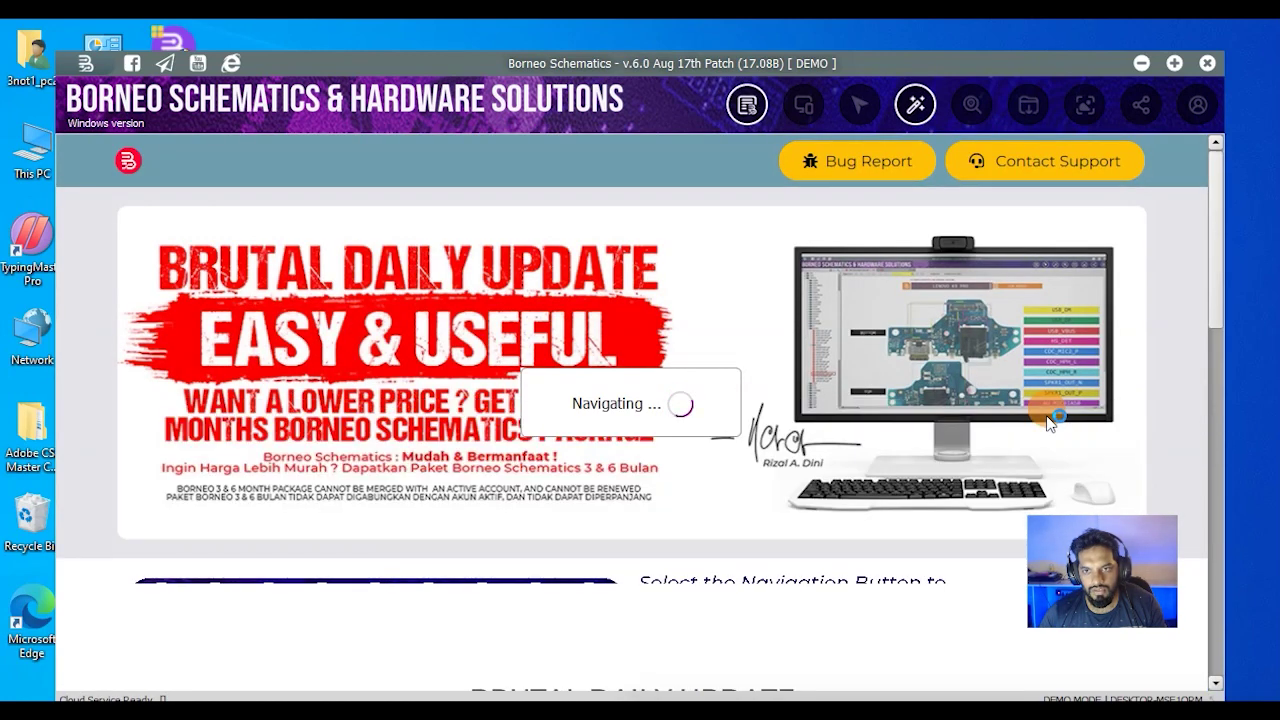
{"action": "scroll", "coordinate": [796, 489], "scroll_direction": "down", "scroll_amount": 3}
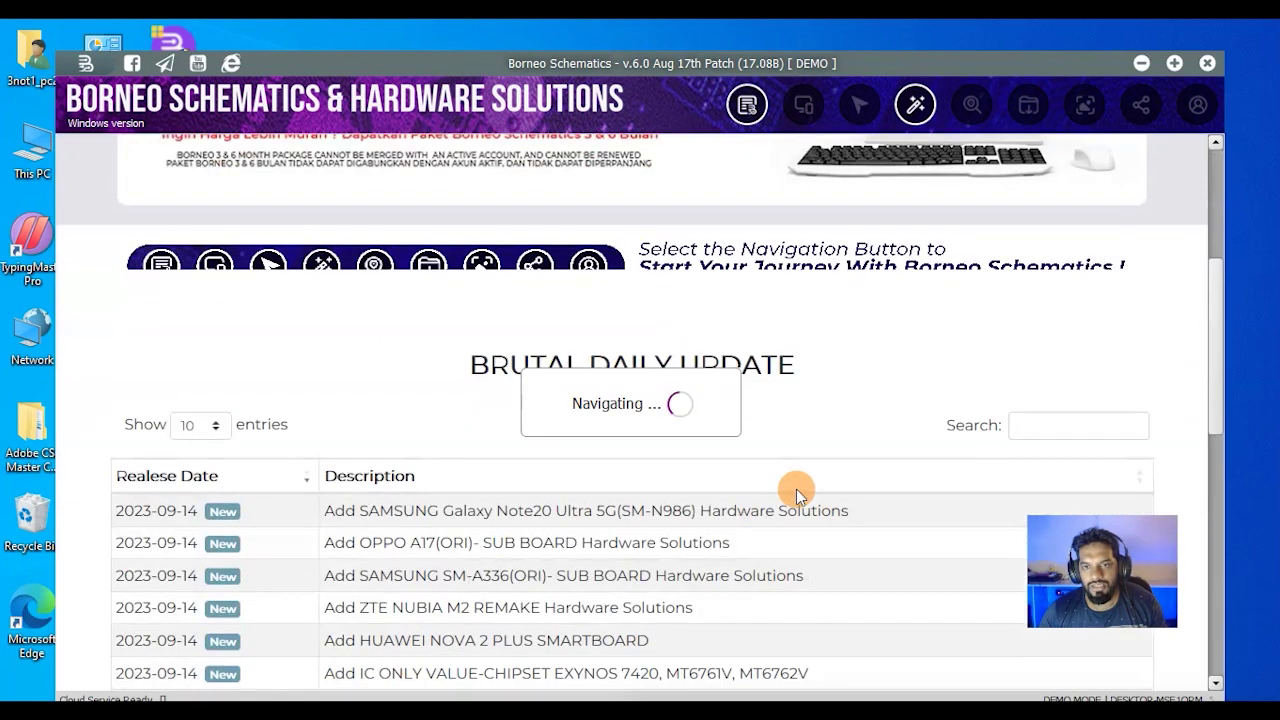
{"action": "scroll", "coordinate": [796, 489], "scroll_direction": "down", "scroll_amount": 6}
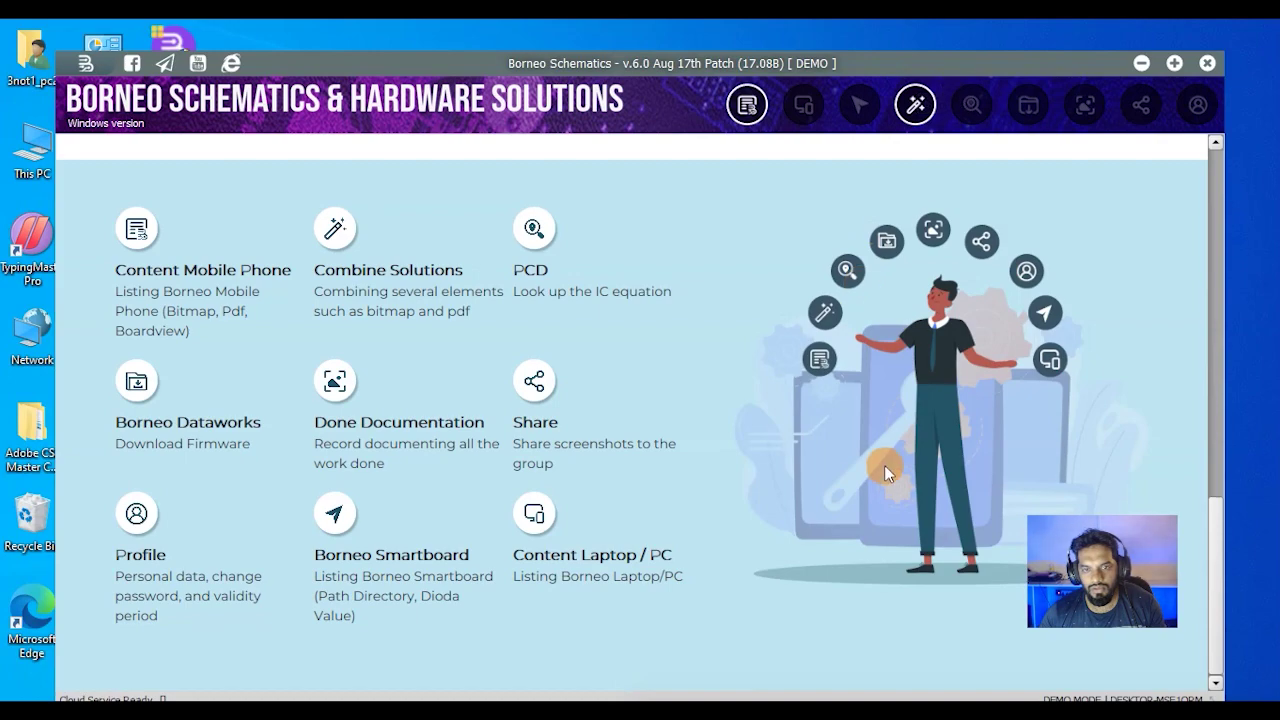
{"action": "scroll", "coordinate": [884, 467], "scroll_direction": "up", "scroll_amount": 8}
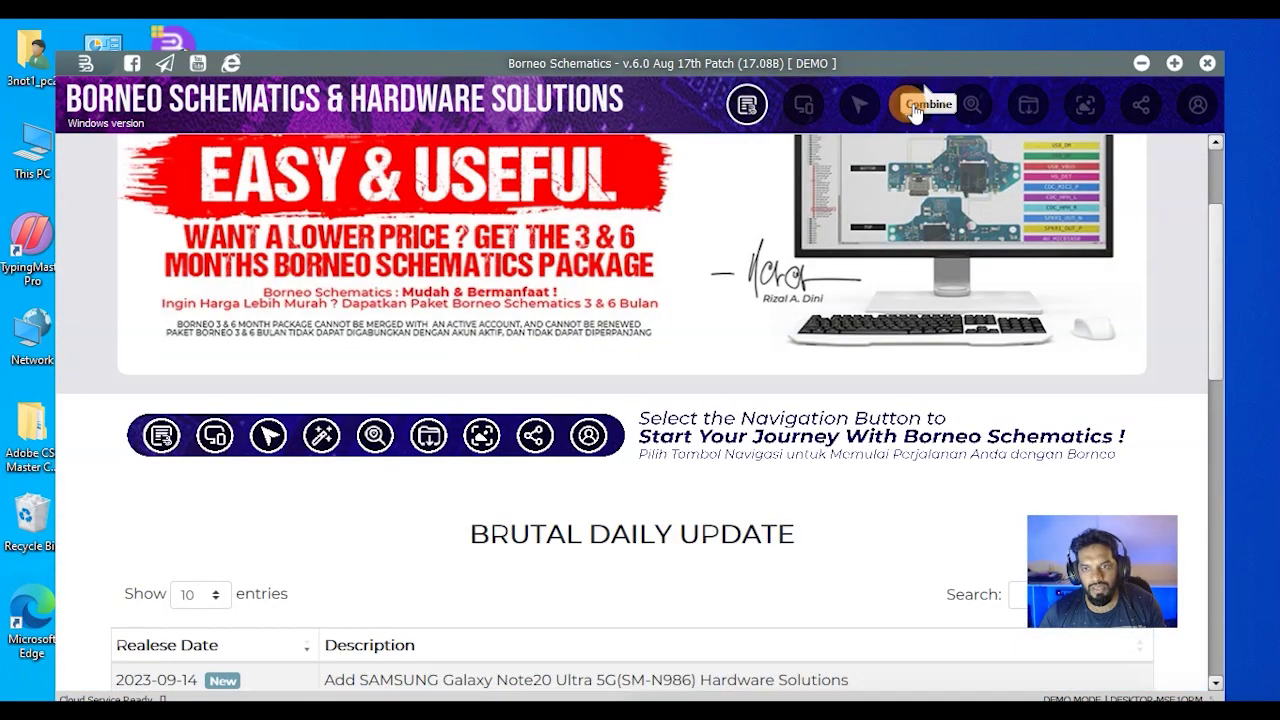
{"action": "scroll", "coordinate": [880, 140], "scroll_direction": "up", "scroll_amount": 3}
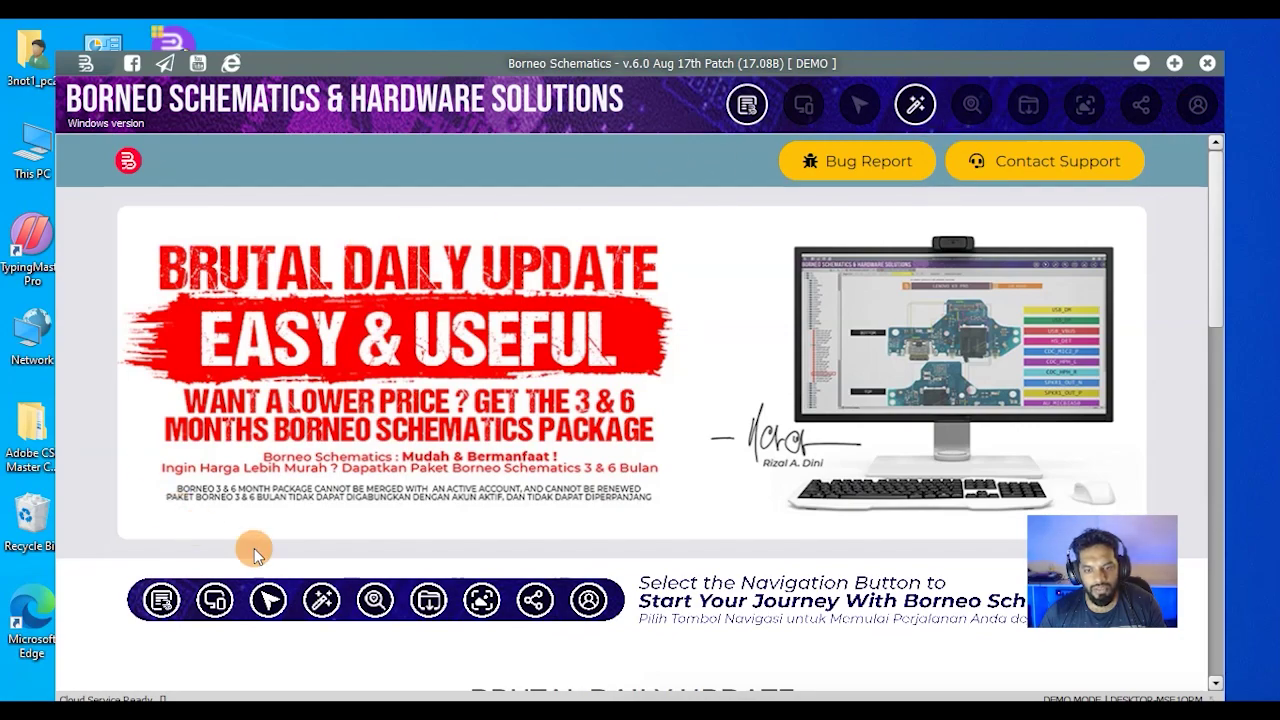
{"action": "scroll", "coordinate": [752, 521], "scroll_direction": "down", "scroll_amount": 10}
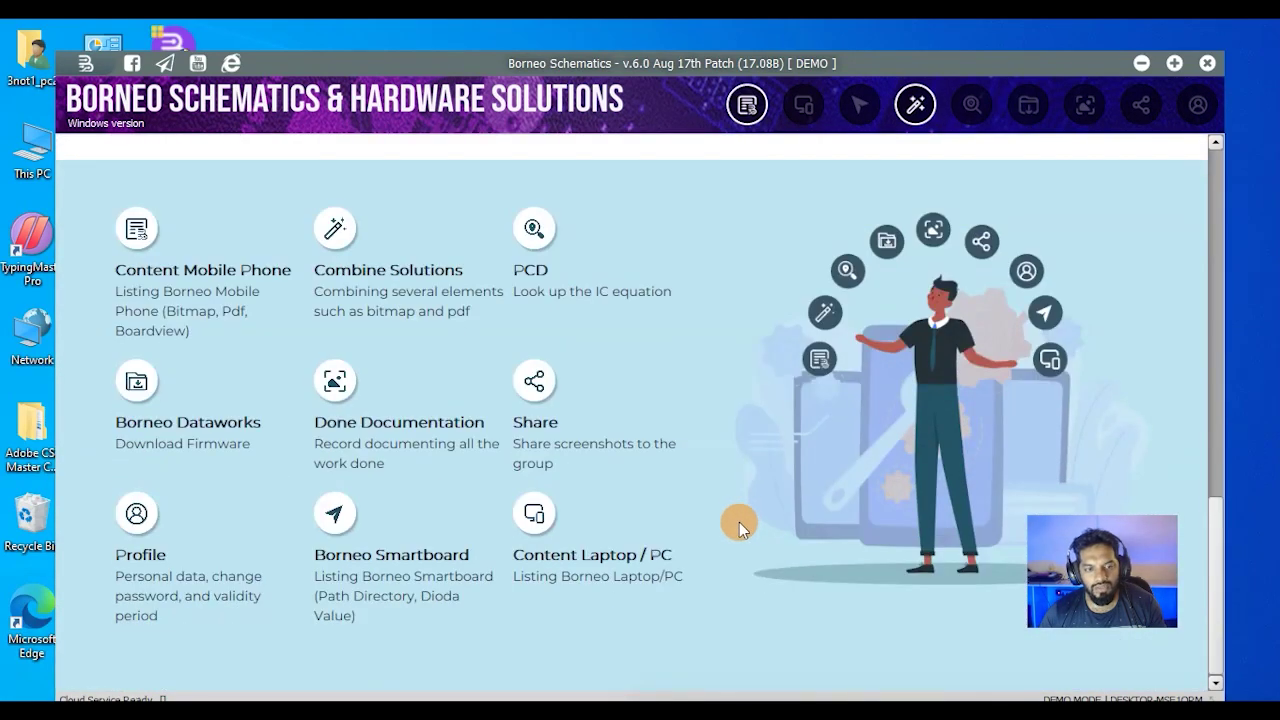
{"action": "scroll", "coordinate": [739, 522], "scroll_direction": "up", "scroll_amount": 8}
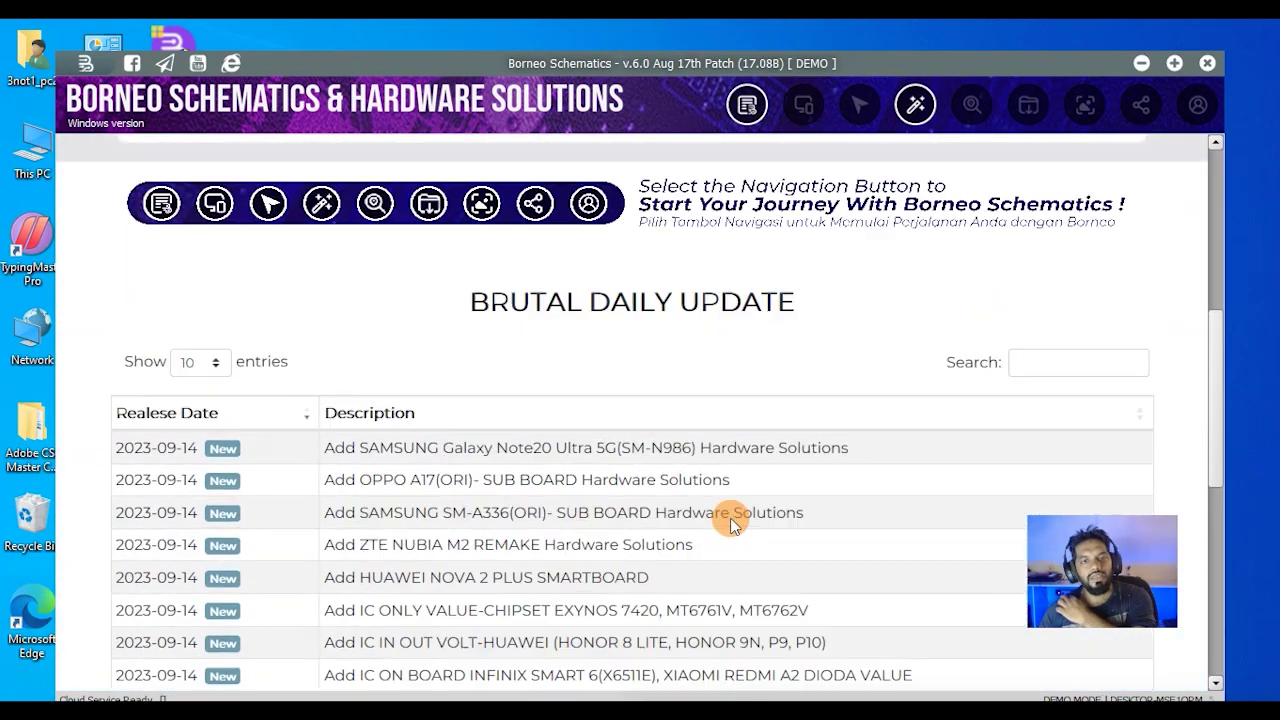
{"action": "scroll", "coordinate": [731, 524], "scroll_direction": "up", "scroll_amount": 4}
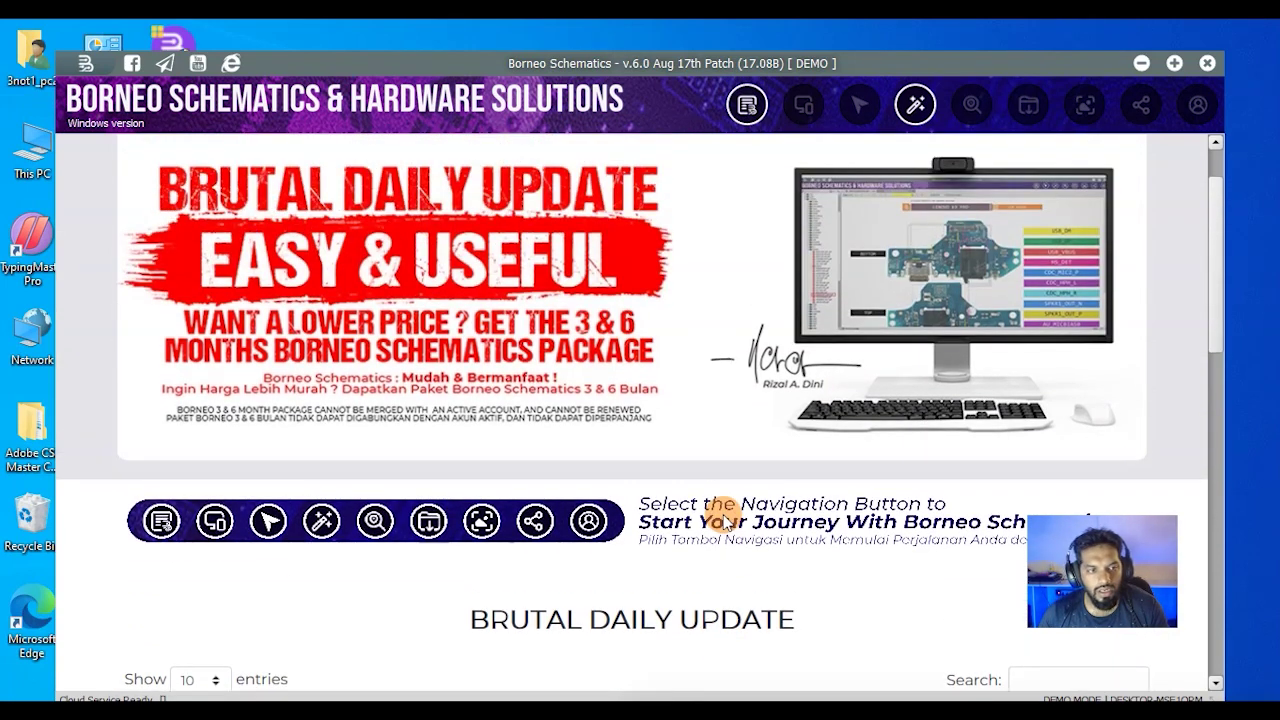
{"action": "scroll", "coordinate": [724, 522], "scroll_direction": "up", "scroll_amount": 2}
{"action": "left_click", "coordinate": [1207, 64]}
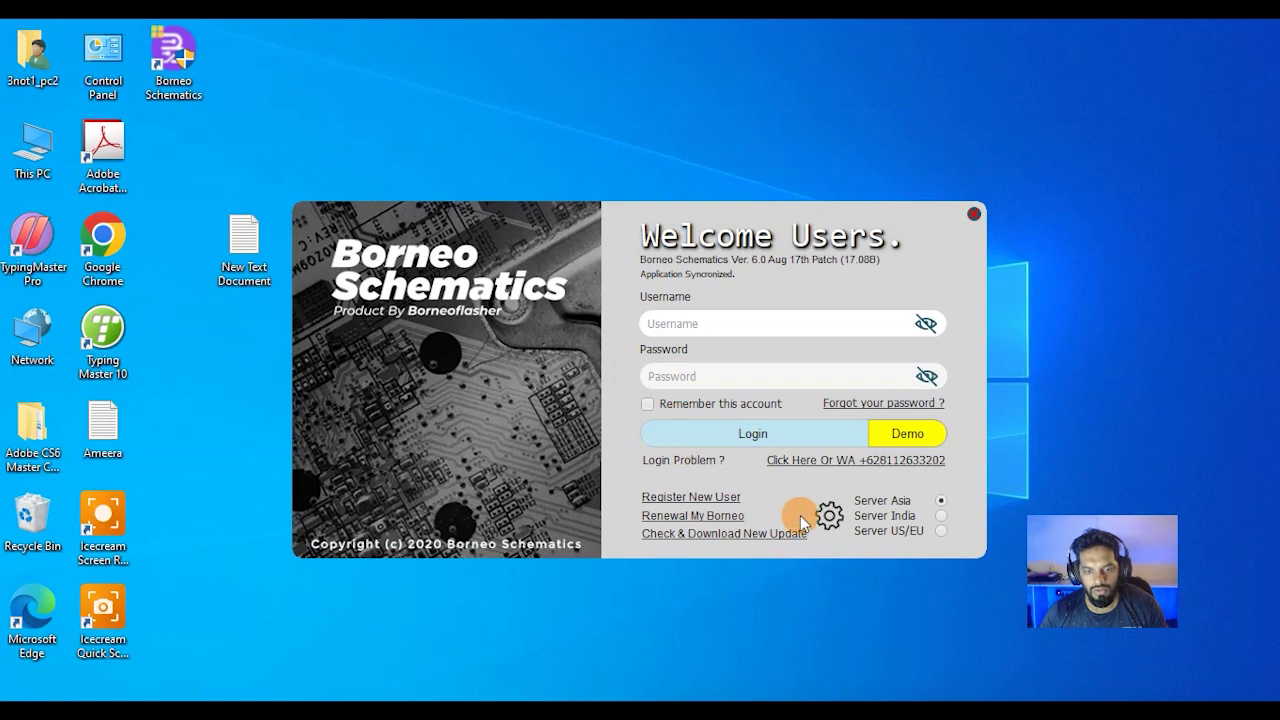